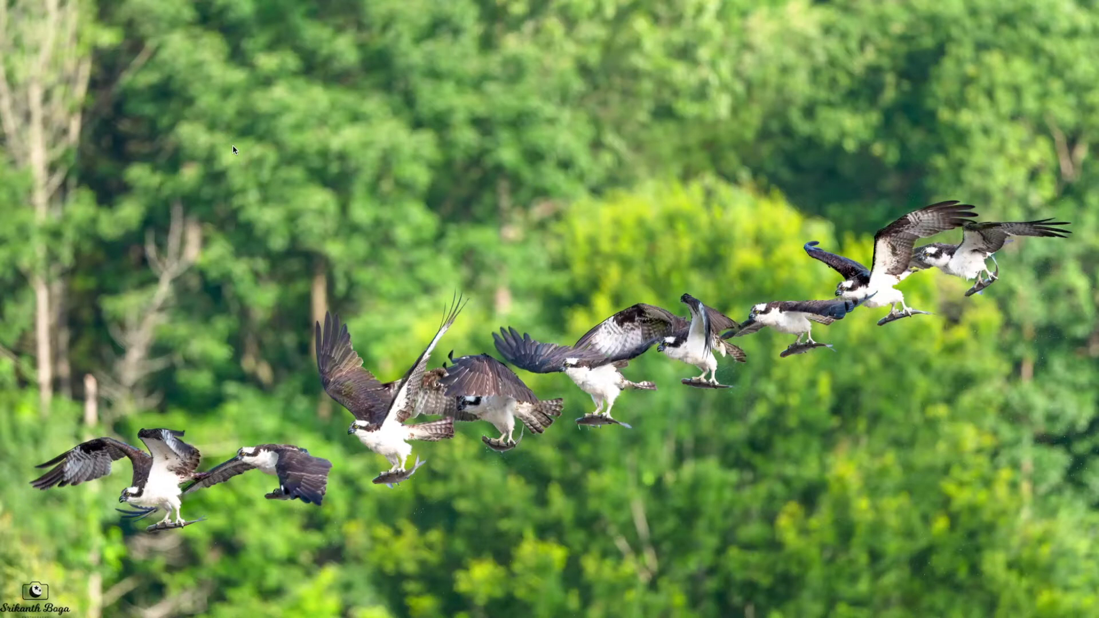
Browse the cardinal, woodpecker, osprey, cormorant, heron, mallard and eagle composites, then return to the album grid.
key("Right")
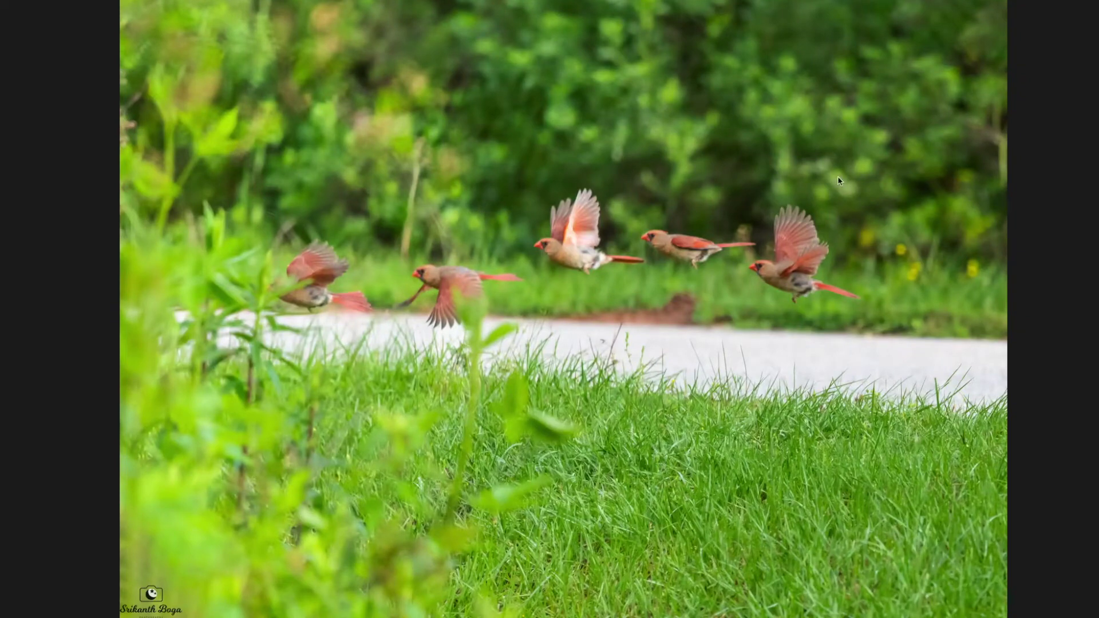
key("Right")
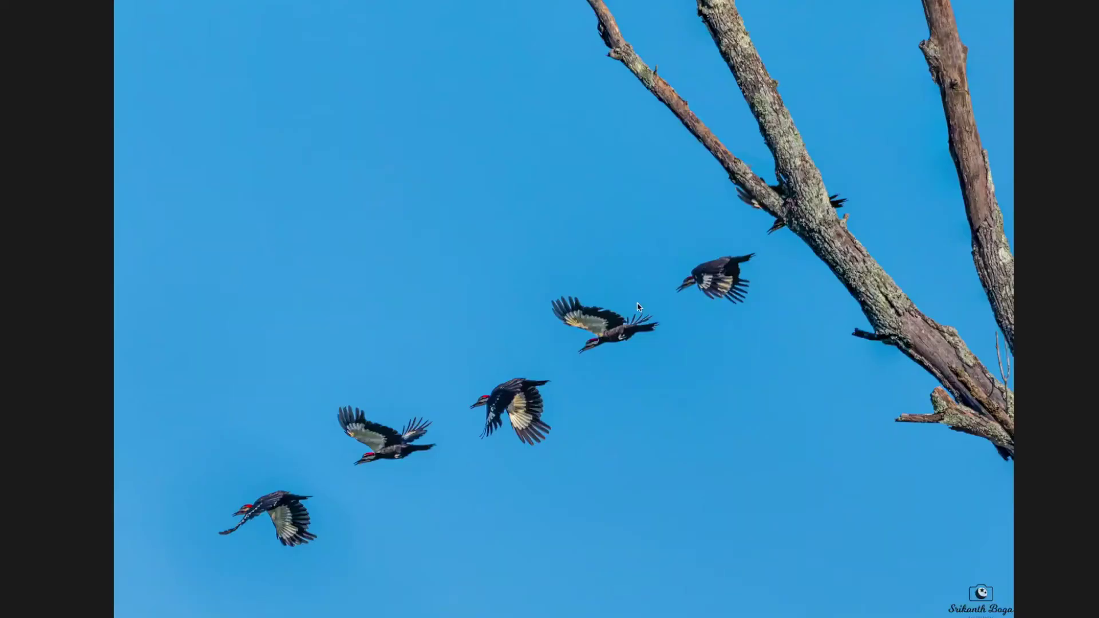
key("Right")
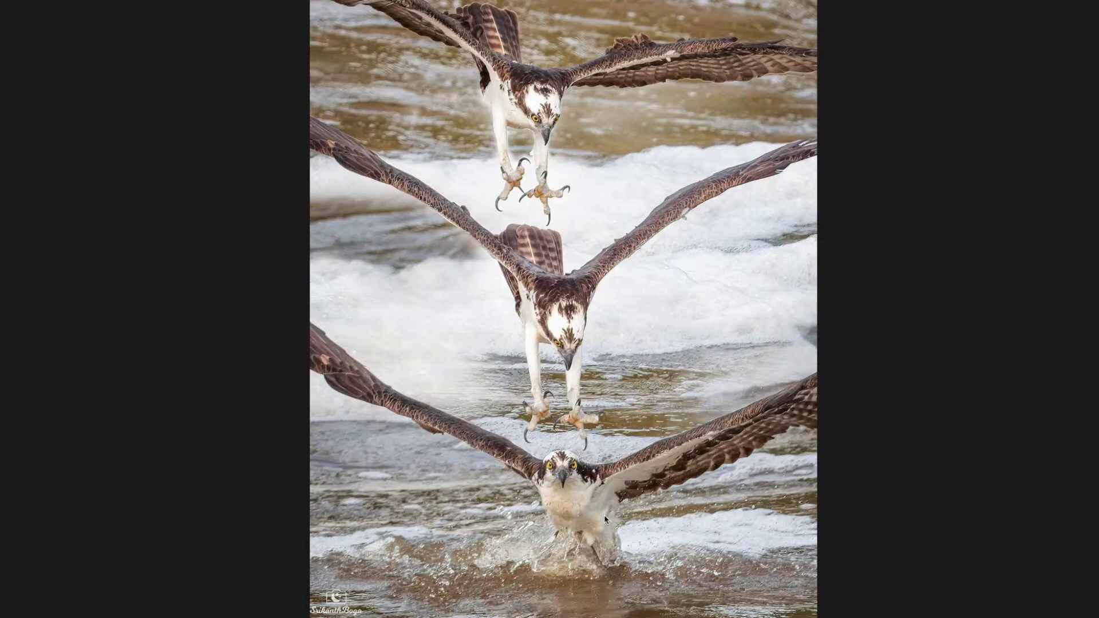
key("Right")
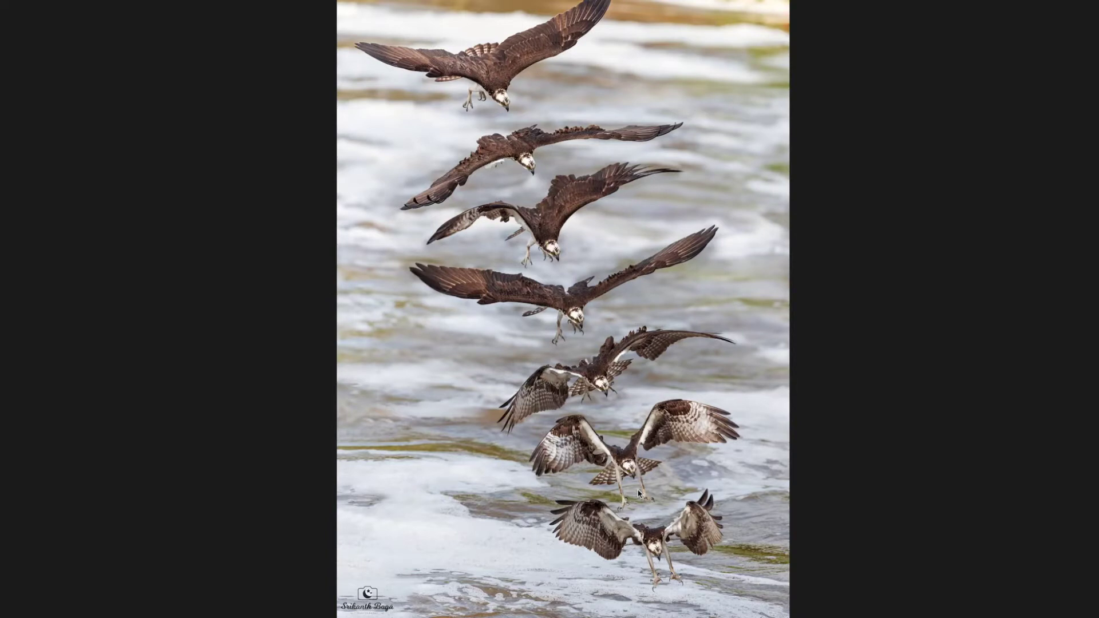
key("Right")
key("Right")
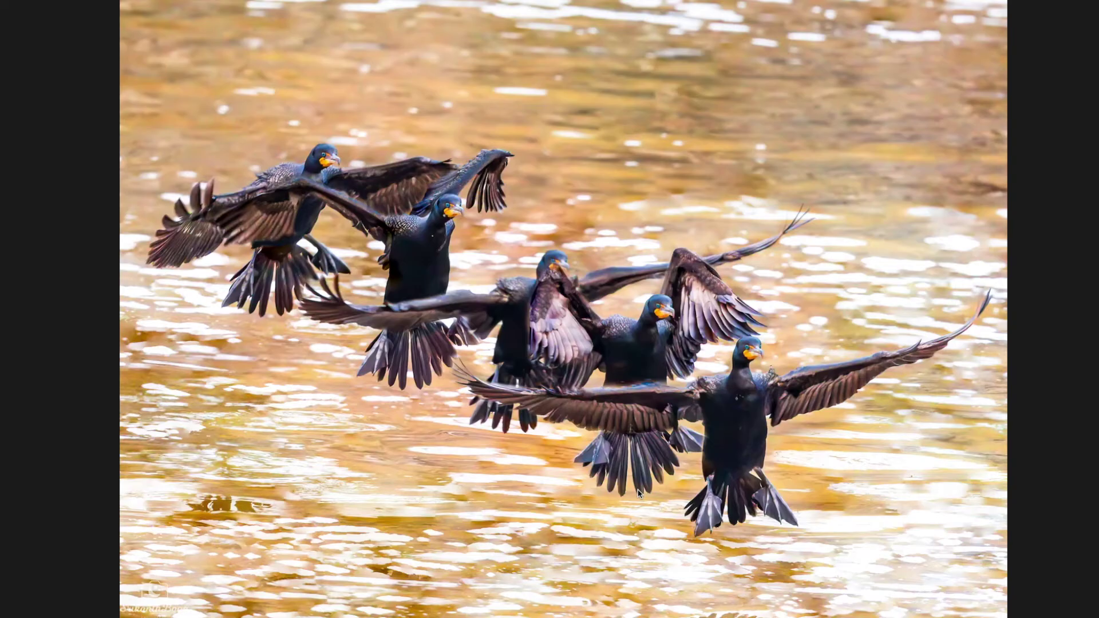
key("Right")
key("Right")
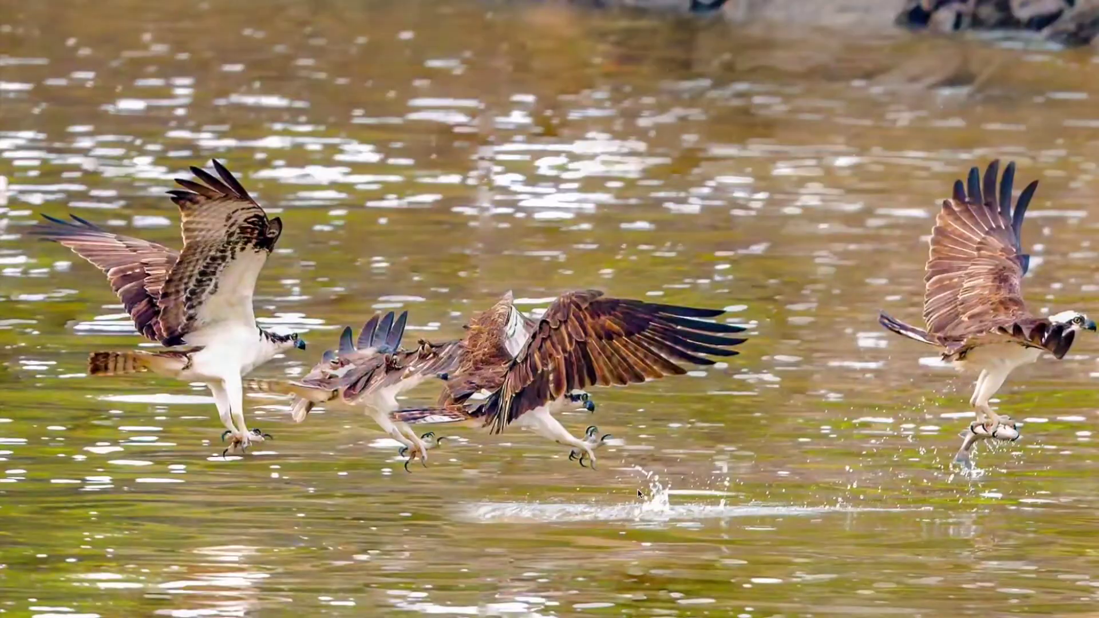
key("Right")
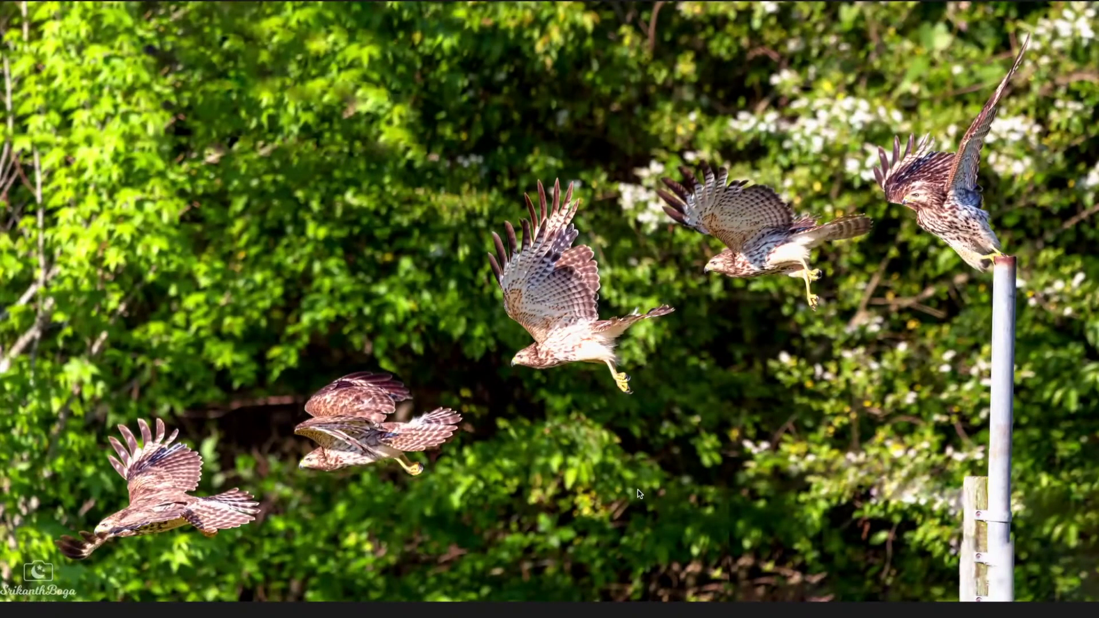
key("Right")
key("Left")
key("Right")
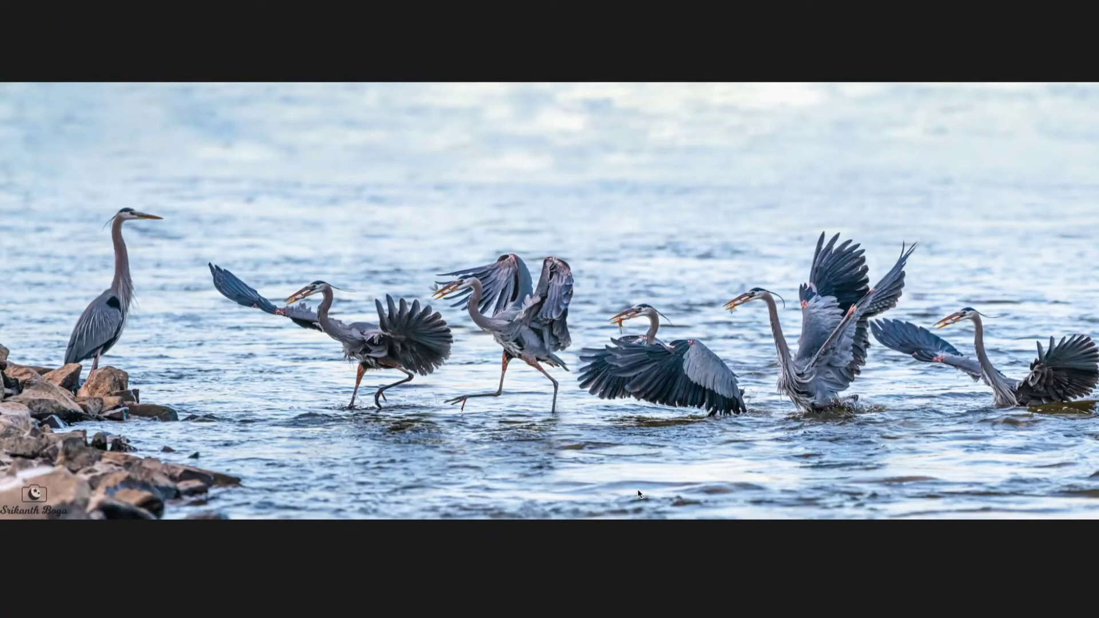
key("Right")
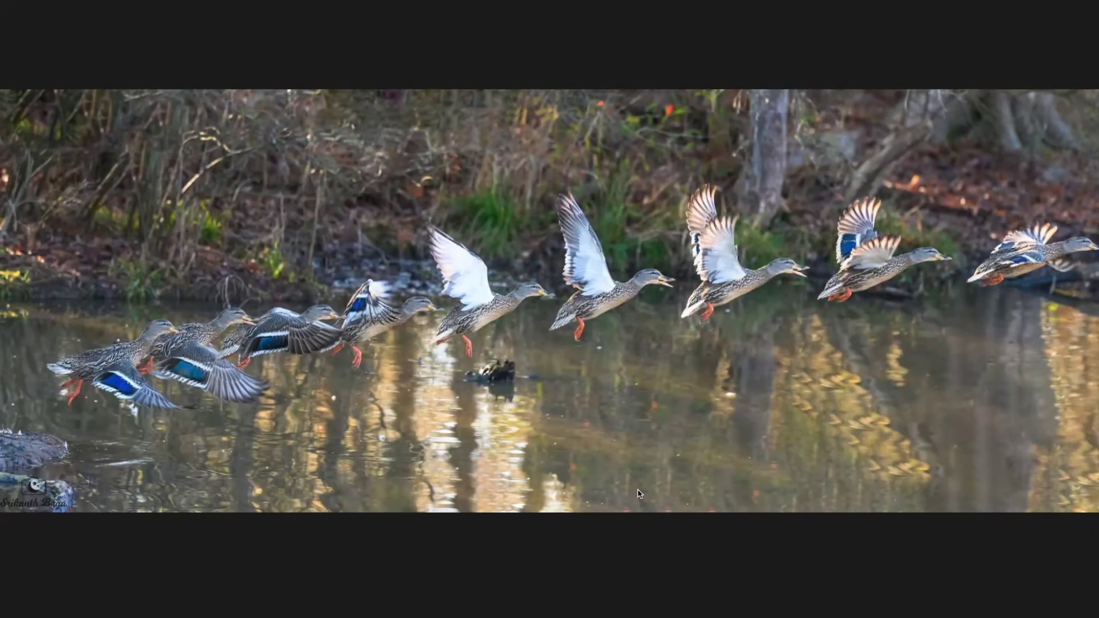
key("Right")
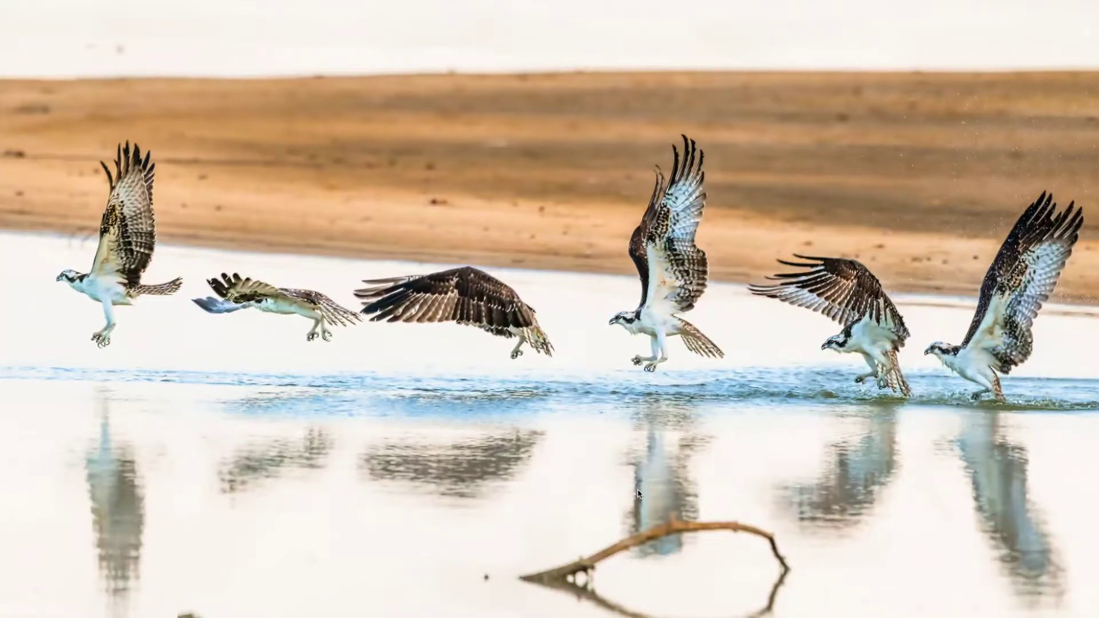
key("Right")
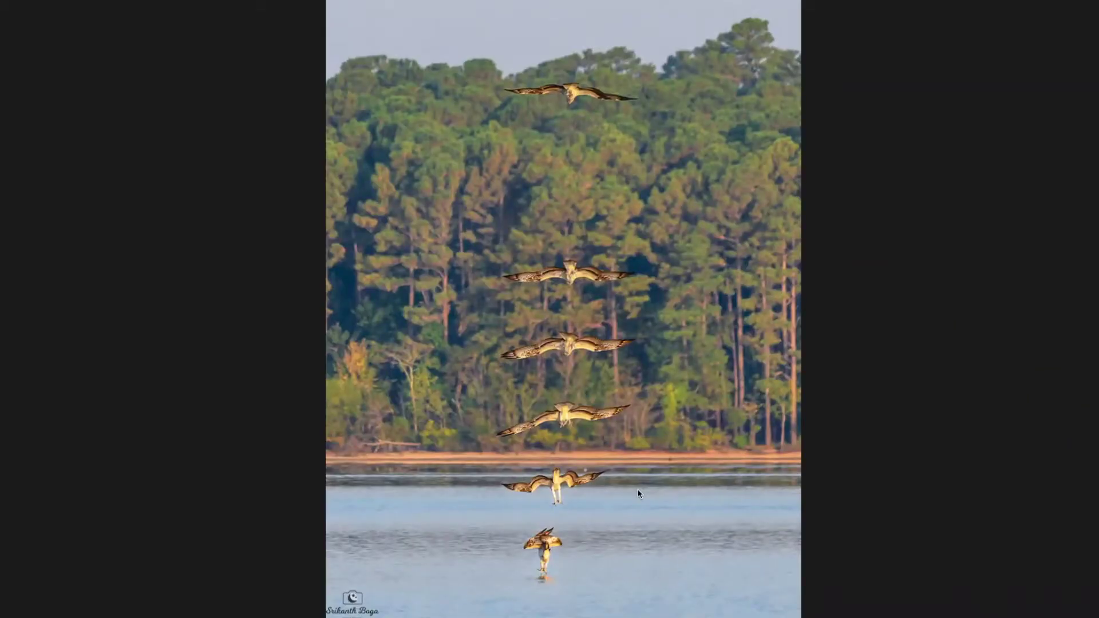
key("Right")
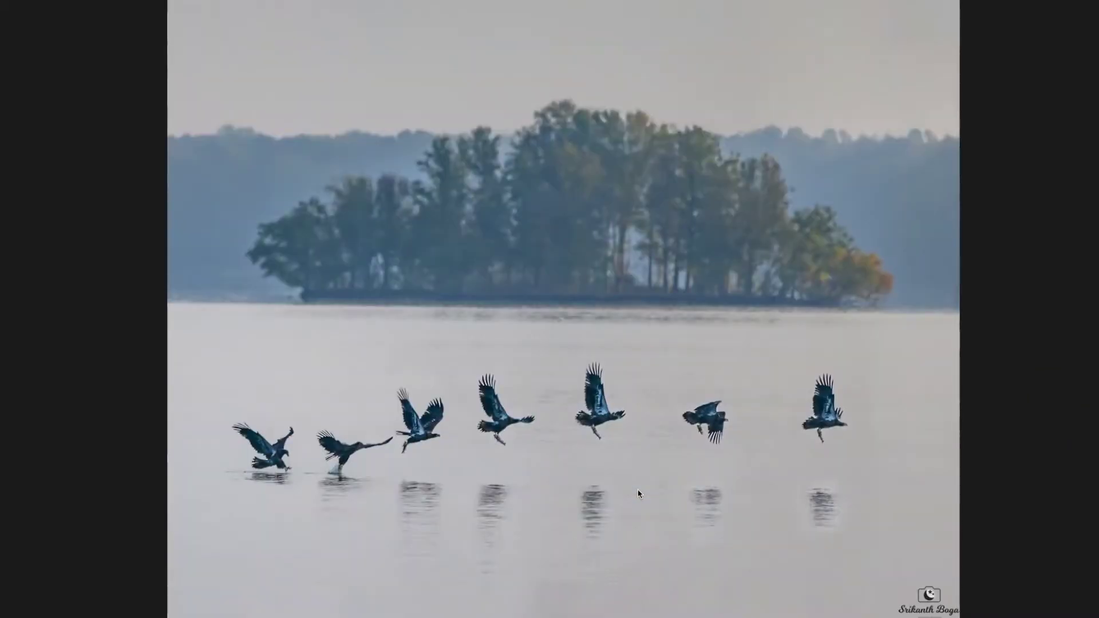
key("Right")
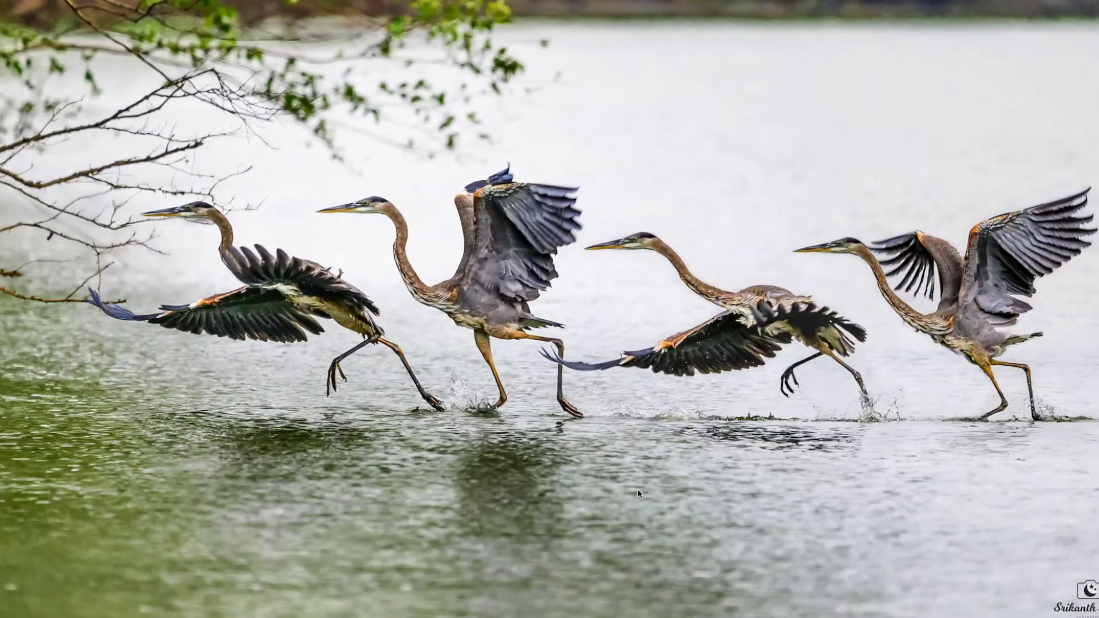
key("Right")
key("Right")
key("Right")
key("Right")
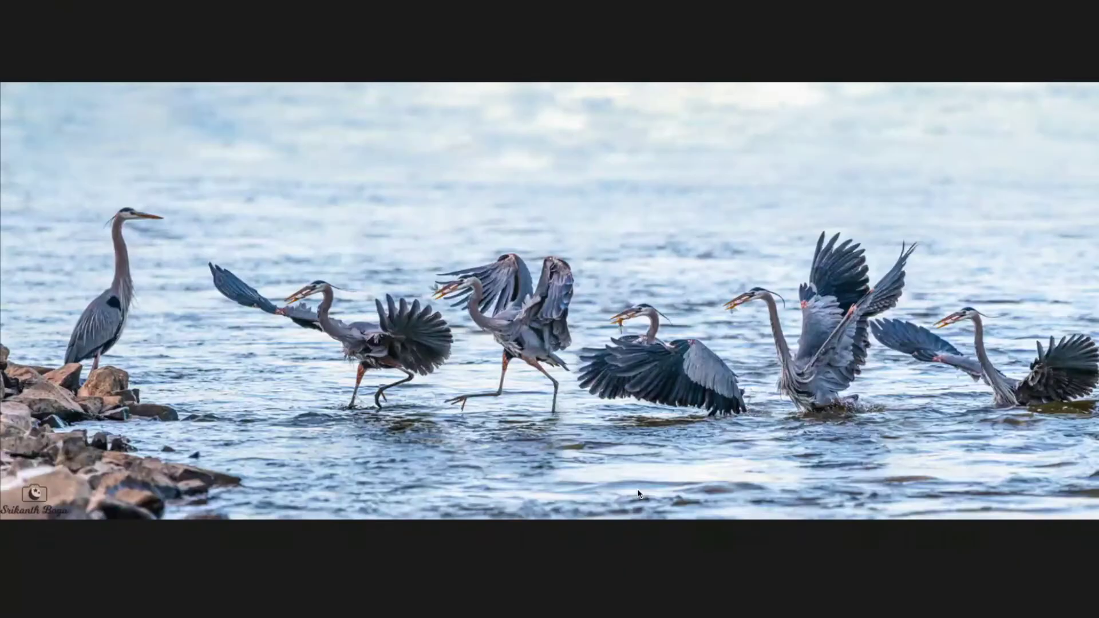
key("Escape")
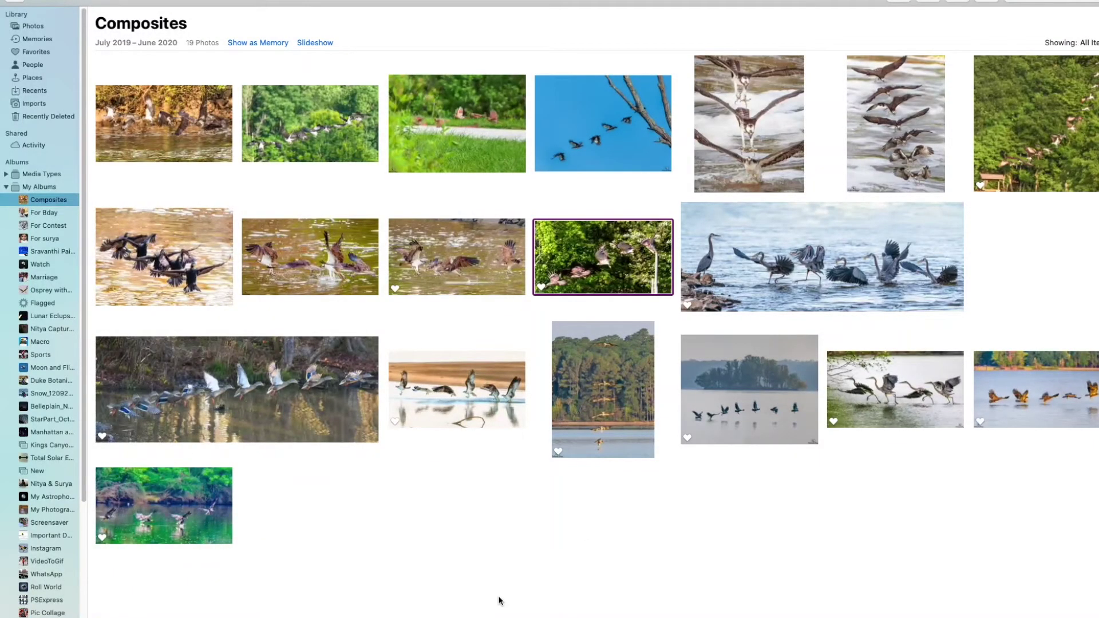
Switch from Photos to the Adobe Photoshop 2020 Home screen.
key("super+Tab")
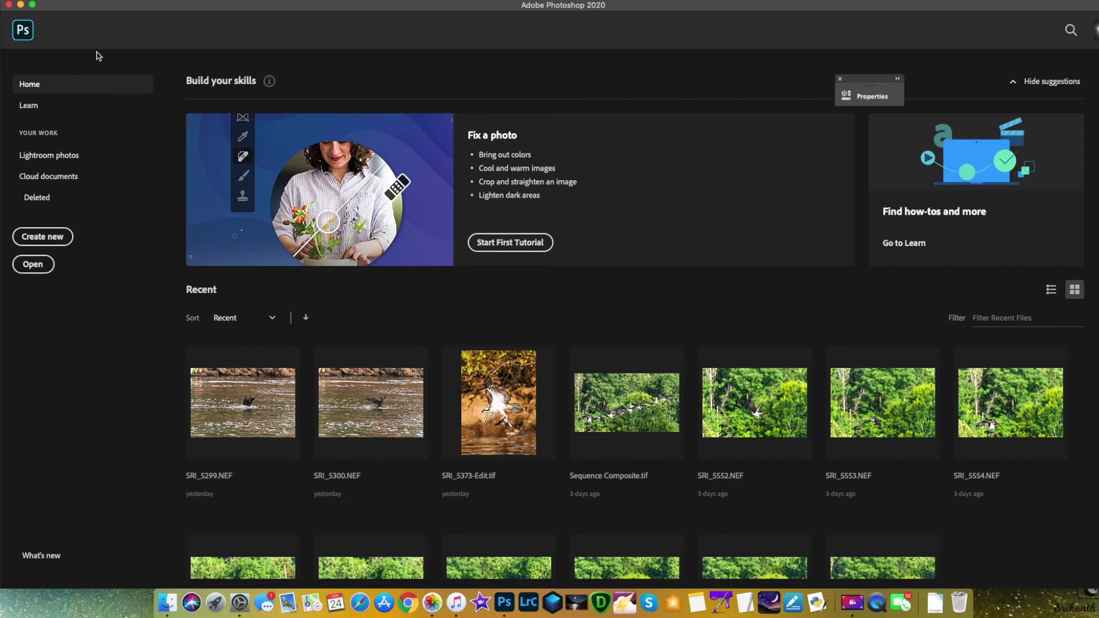
Add SRI_5546.NEF through SRI_5551.NEF from Osprey_Sequence to Load Files into Stack.
left_click(95, 6)
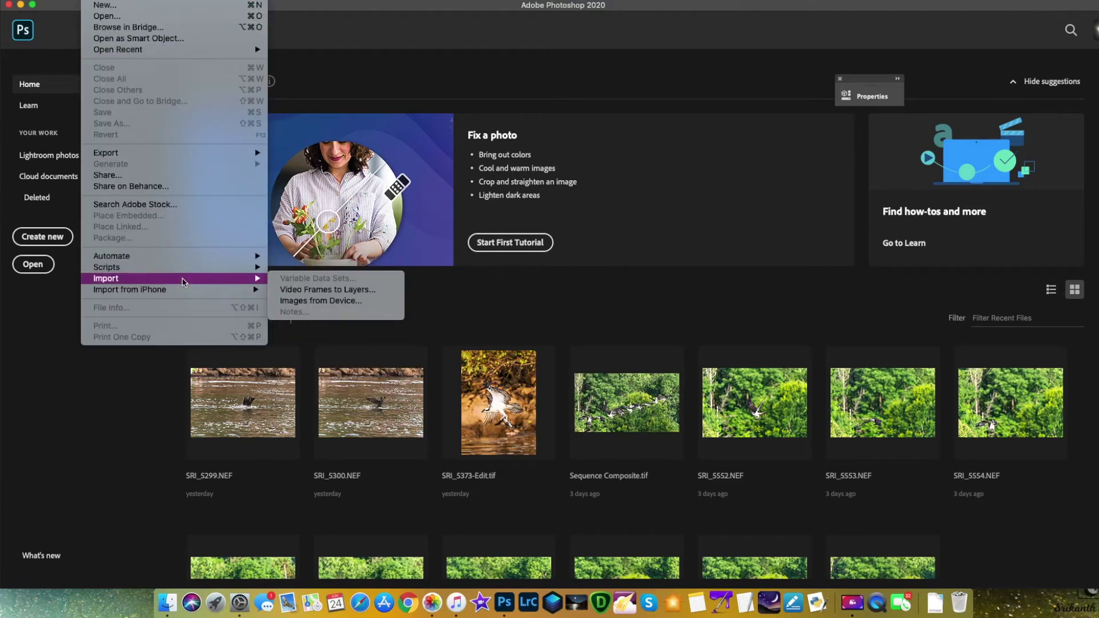
mouse_move(181, 269)
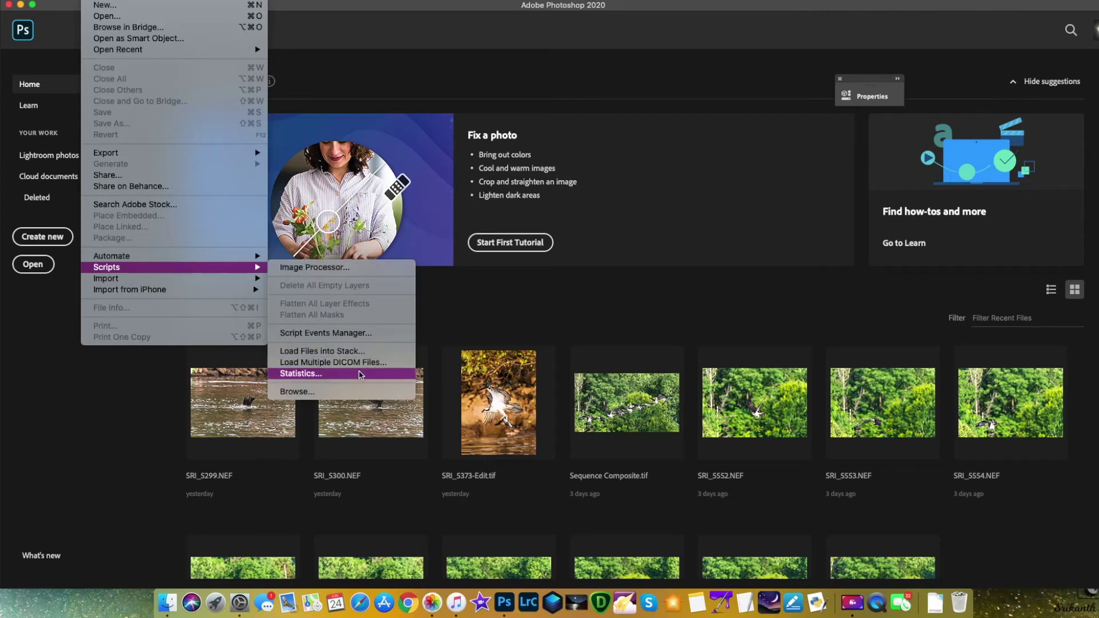
left_click(353, 357)
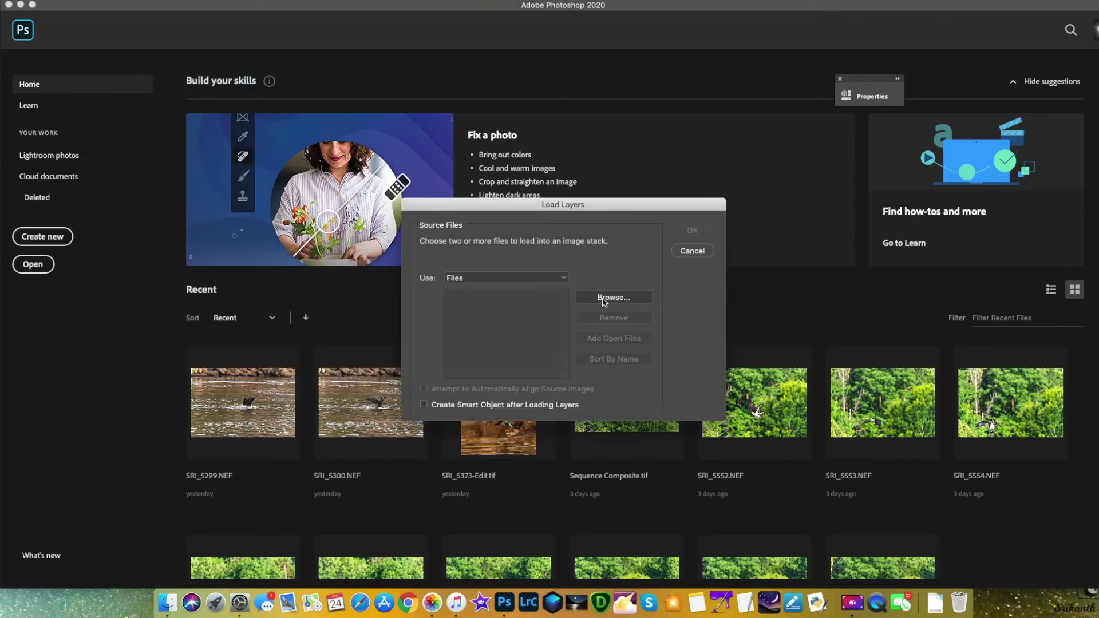
left_click(606, 298)
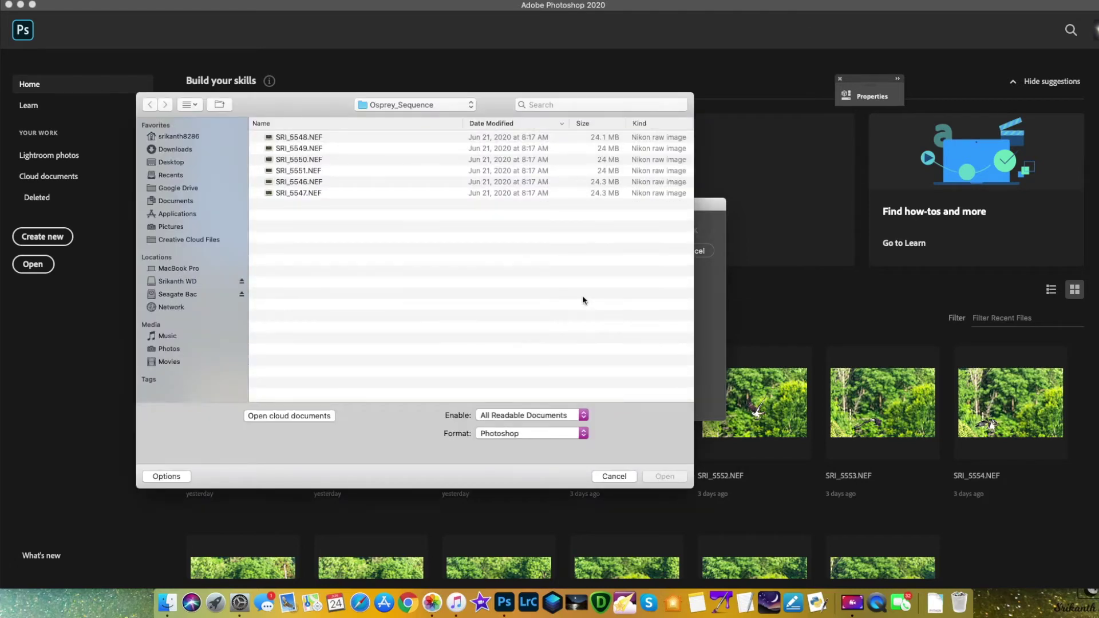
left_click(310, 140)
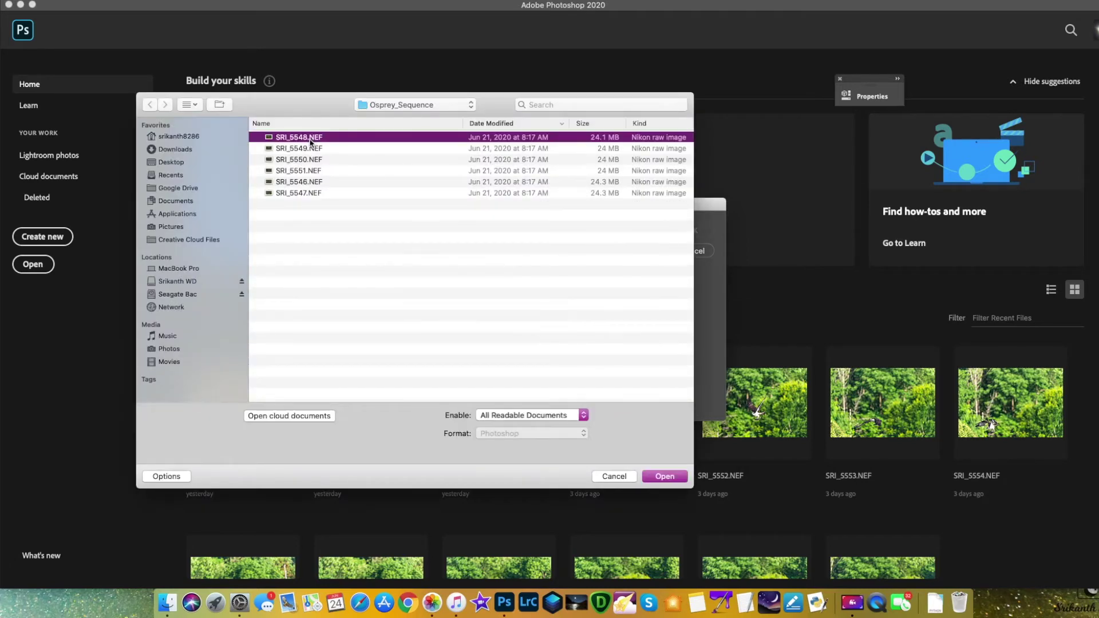
left_click(317, 196, "shift")
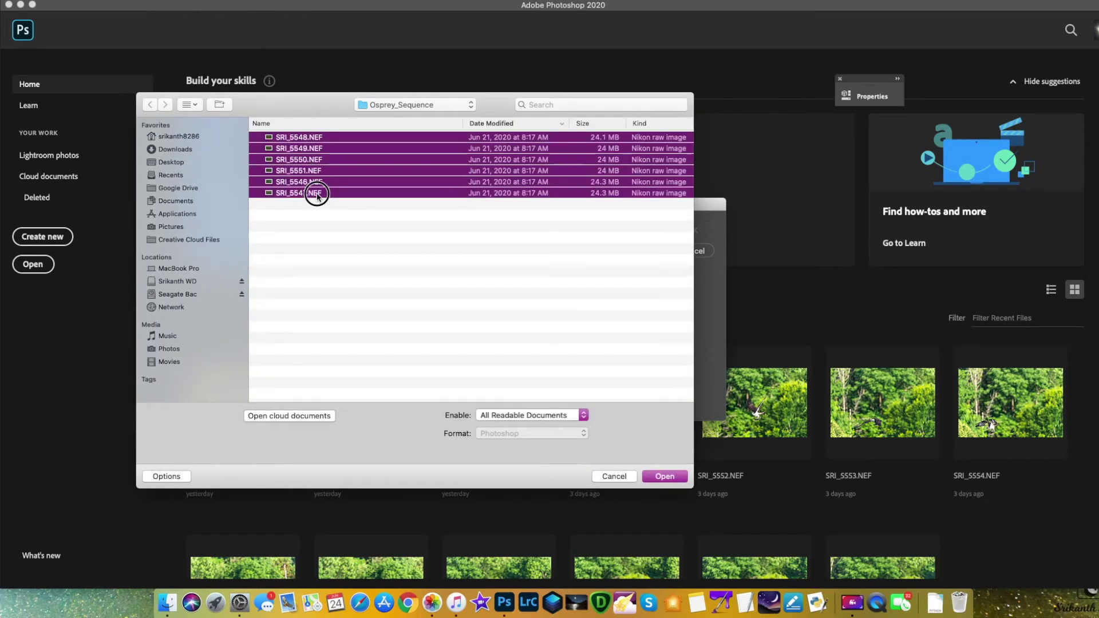
left_click(674, 477)
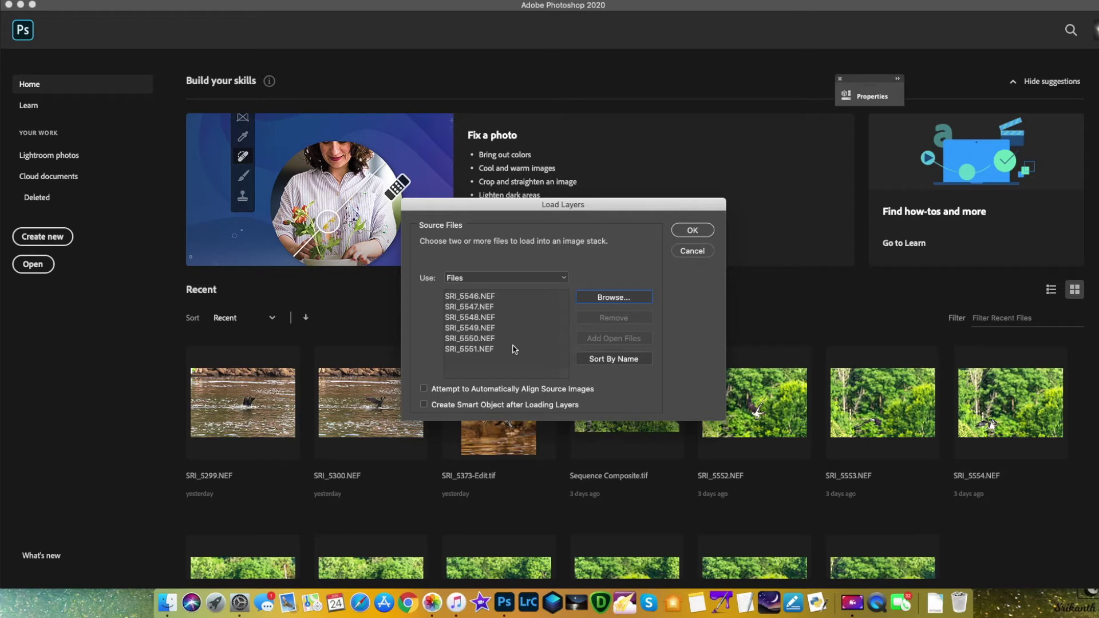
left_click(692, 232)
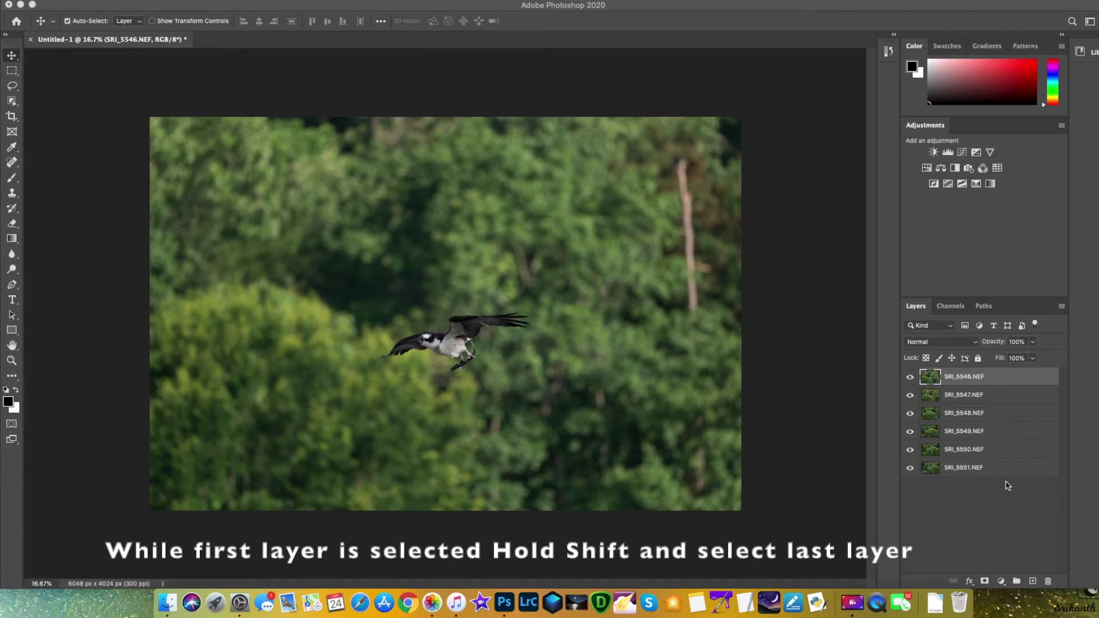
Select all six stacked osprey layers, SRI_5546.NEF to SRI_5551.NEF.
left_click(977, 468, "shift")
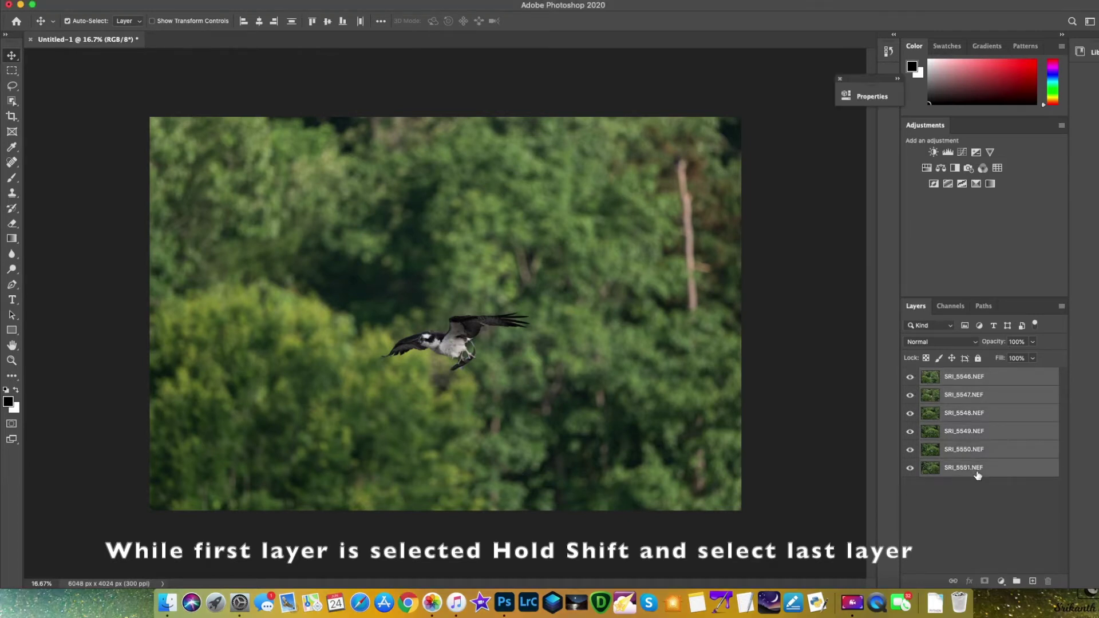
Auto-align the six osprey layers with Auto projection, then hide SRI_5546.NEF to check alignment.
left_click(117, 1)
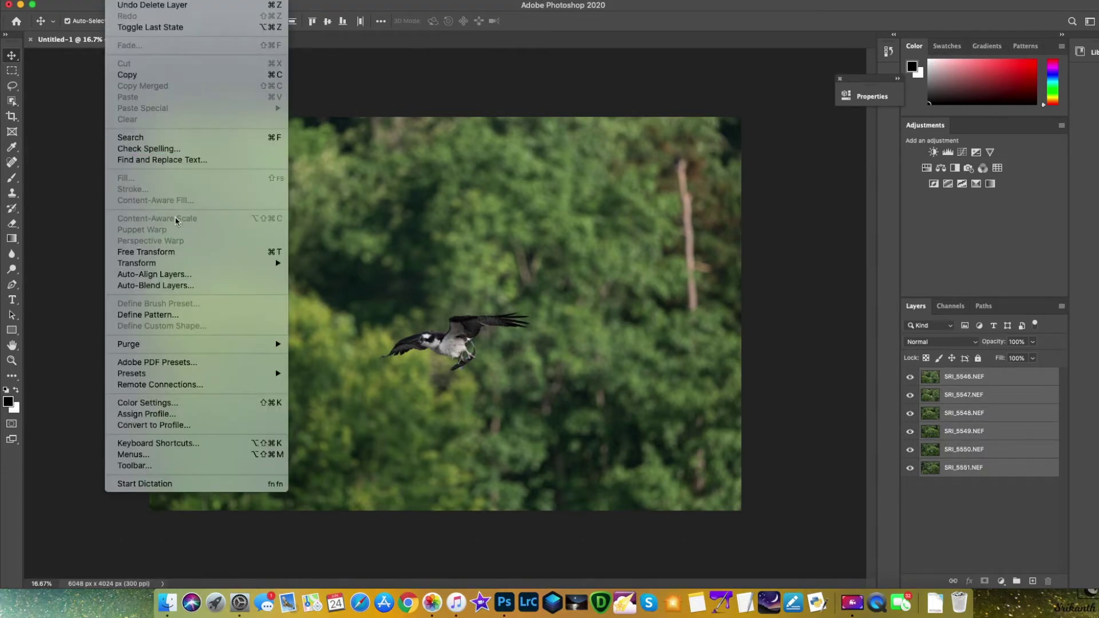
left_click(171, 277)
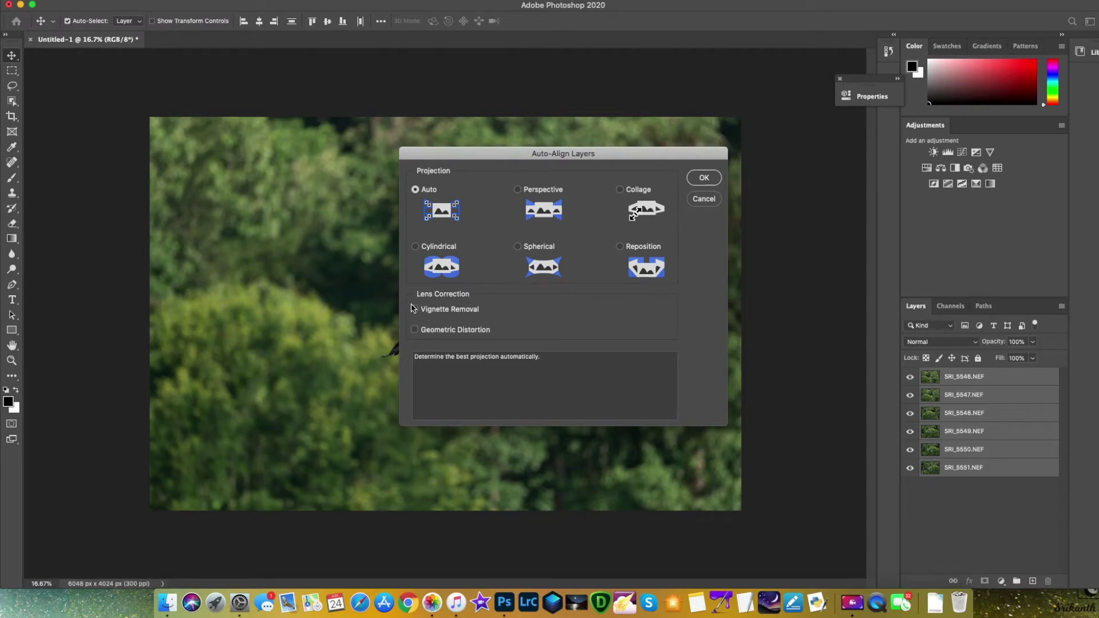
left_click(708, 181)
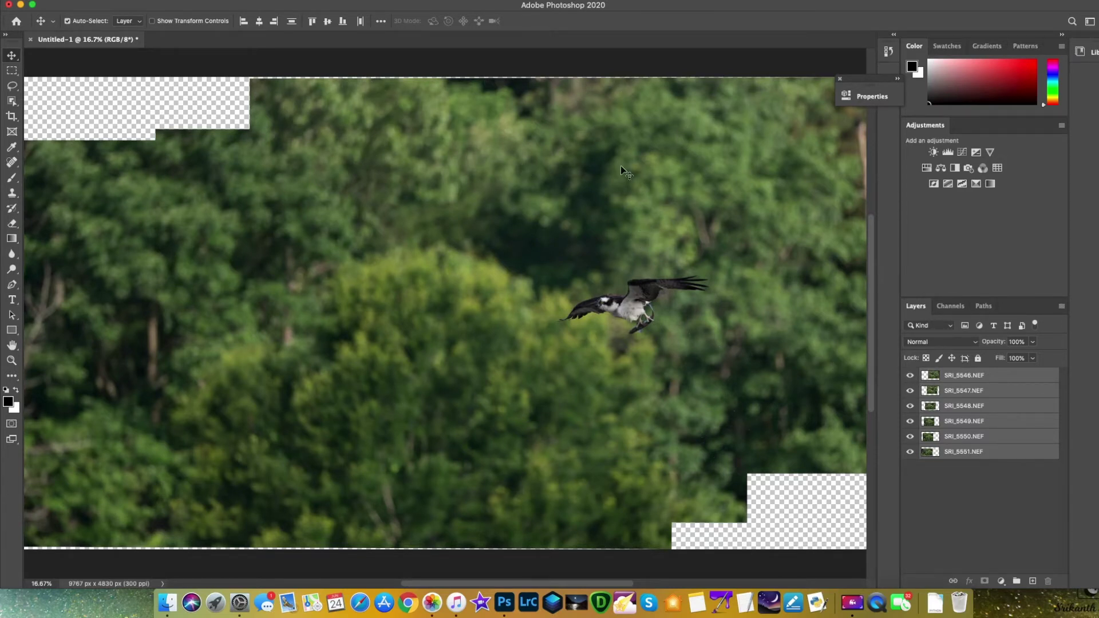
left_click(910, 377)
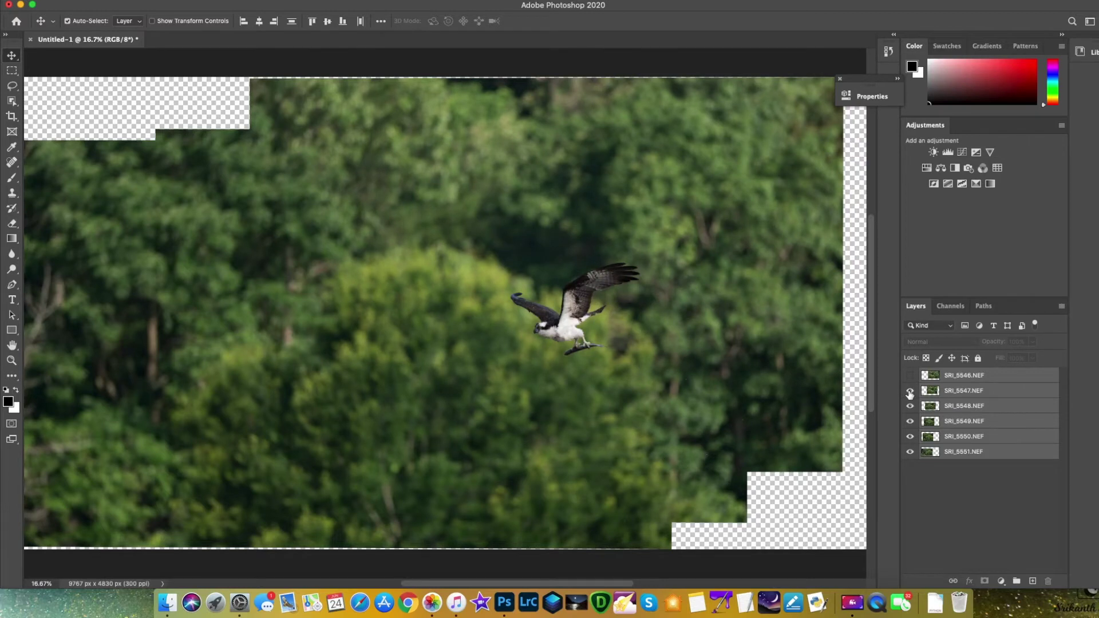
left_click(910, 392)
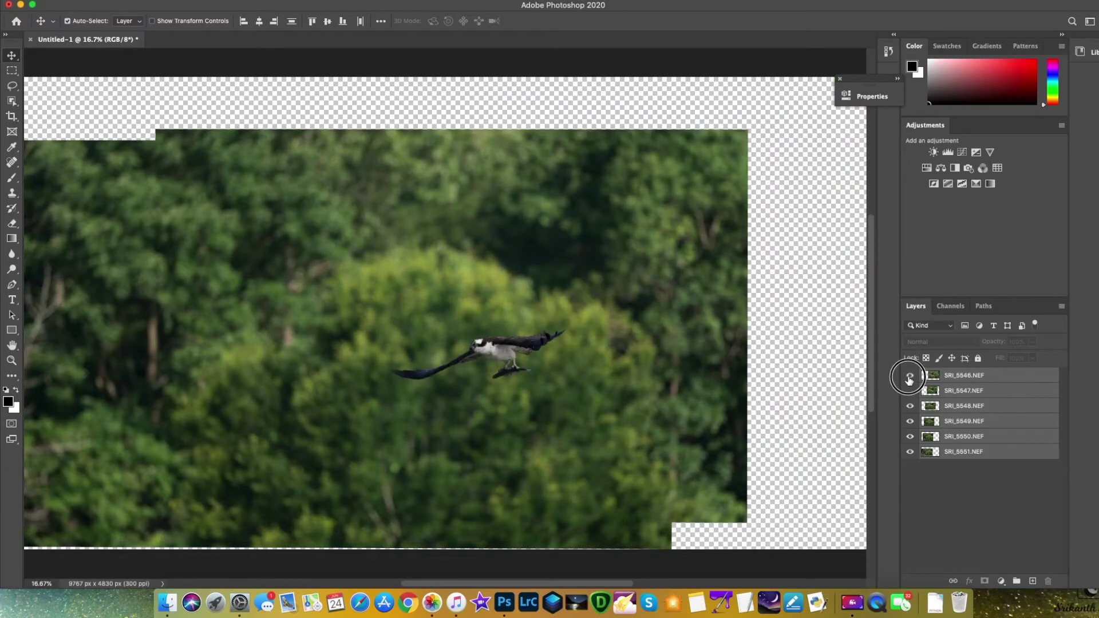
left_click(911, 376)
left_click(911, 390)
left_click(910, 375)
left_click(911, 390)
left_click(910, 406)
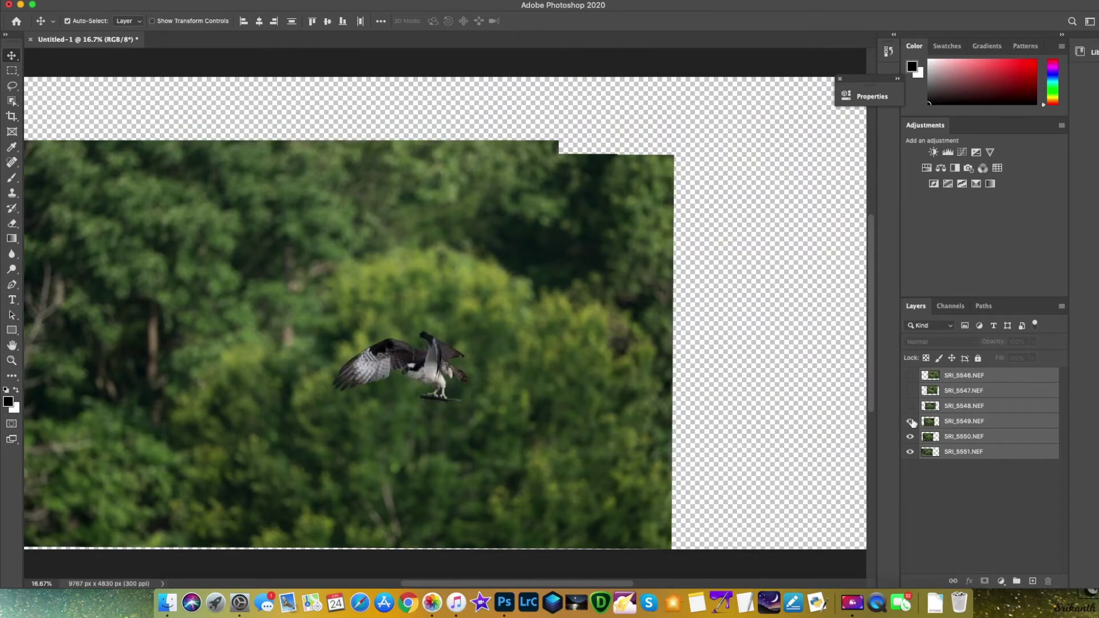
left_click(910, 422)
left_click(910, 438)
left_click(910, 452)
left_click(911, 451)
left_click(911, 437)
left_click(910, 421)
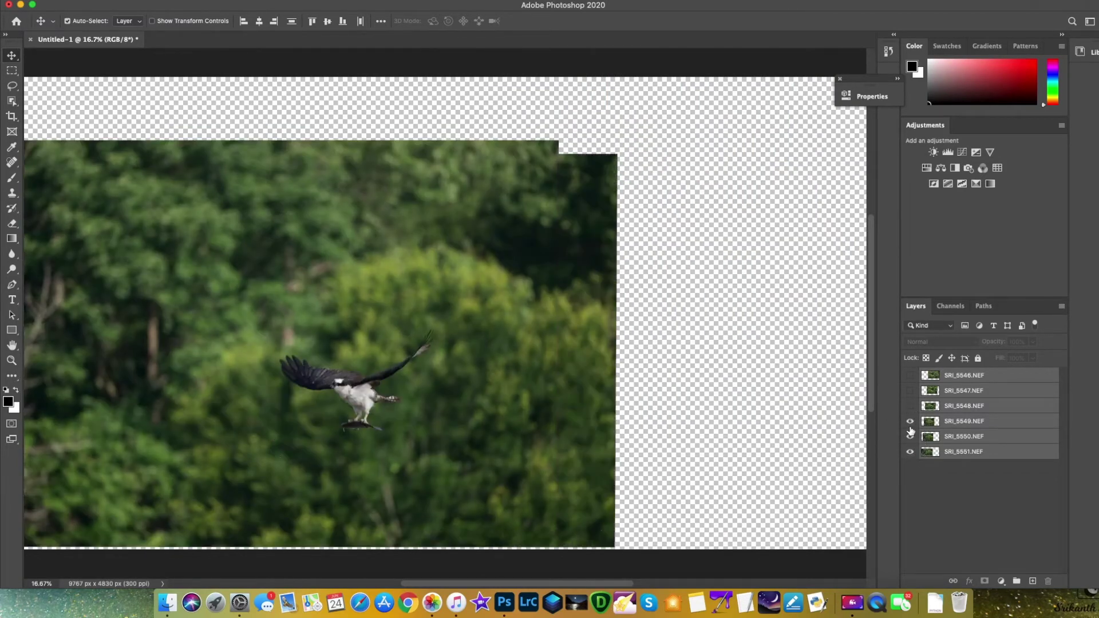
left_click(910, 406)
left_click(910, 391)
left_click(911, 375)
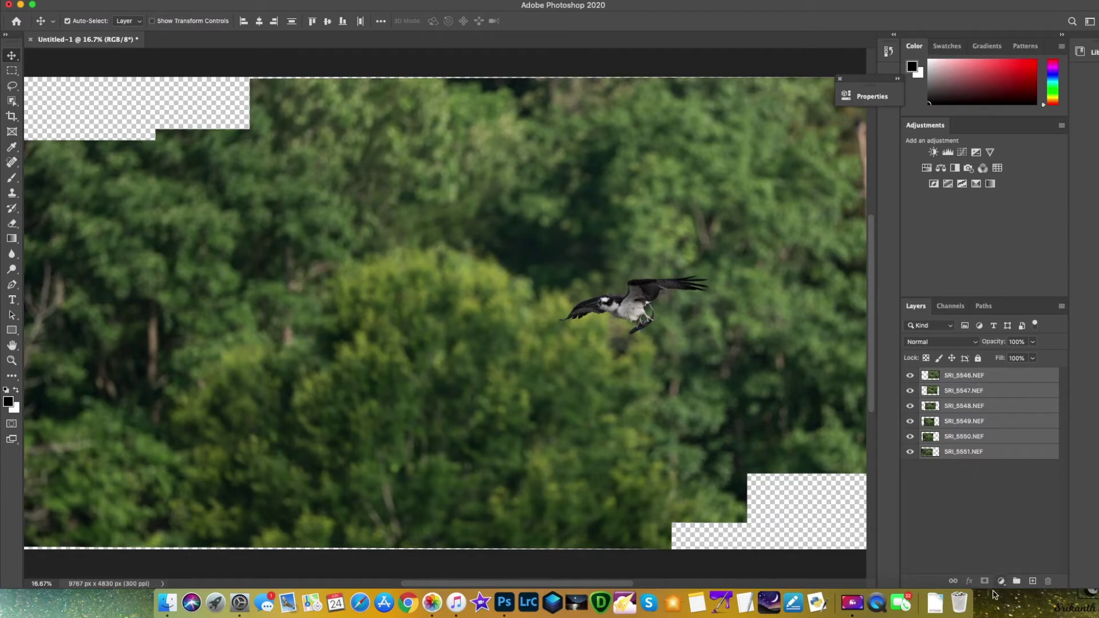
left_click(979, 486)
left_click(970, 452)
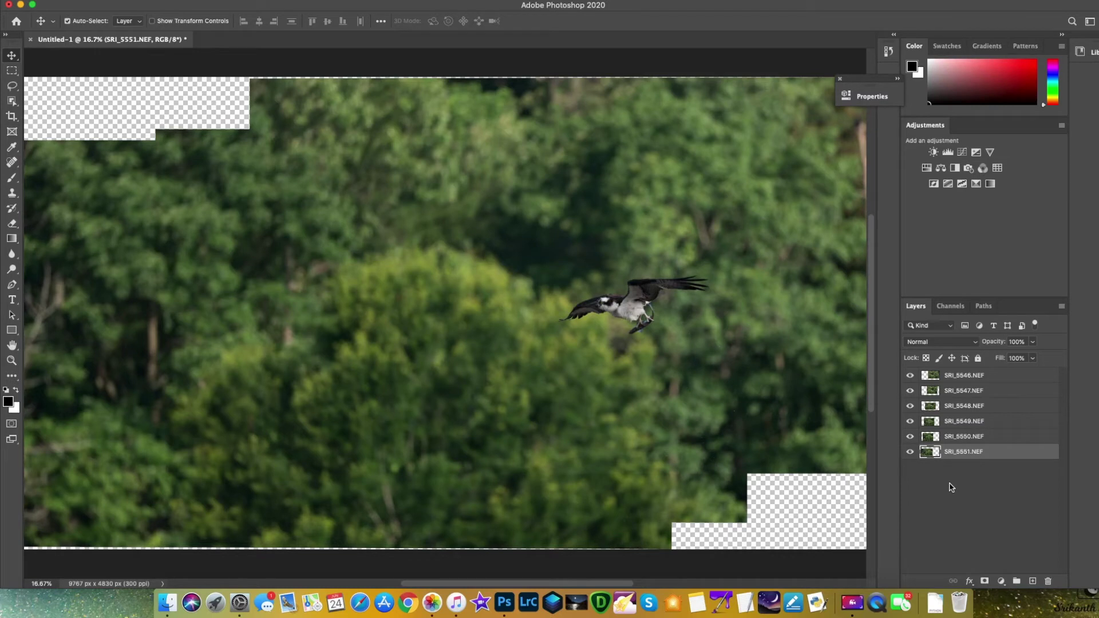
left_click(966, 379, "shift")
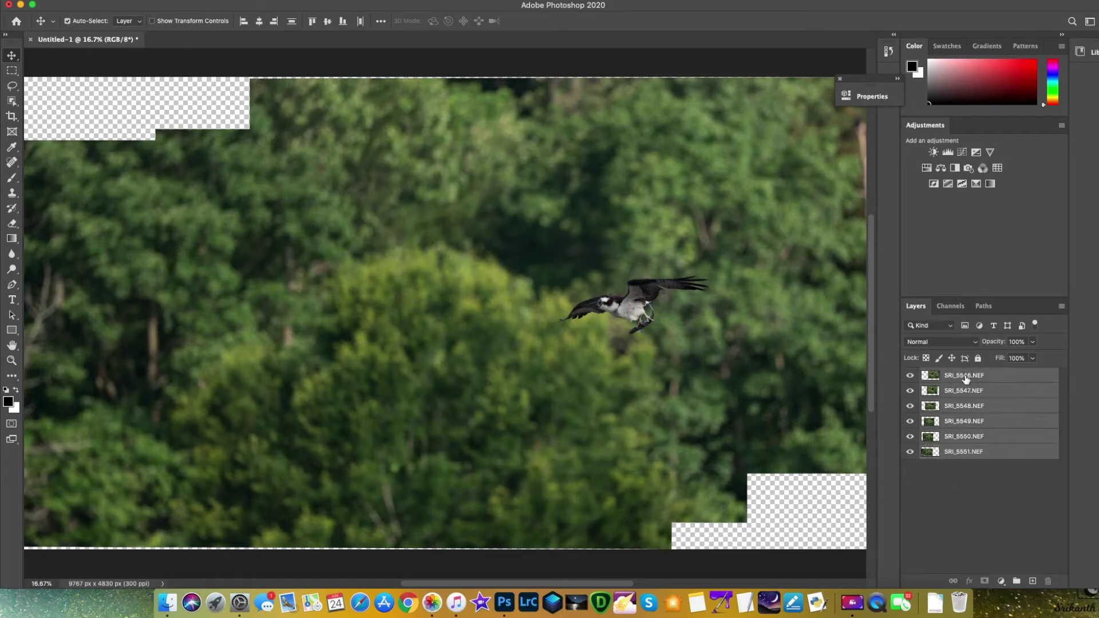
right_click(967, 380)
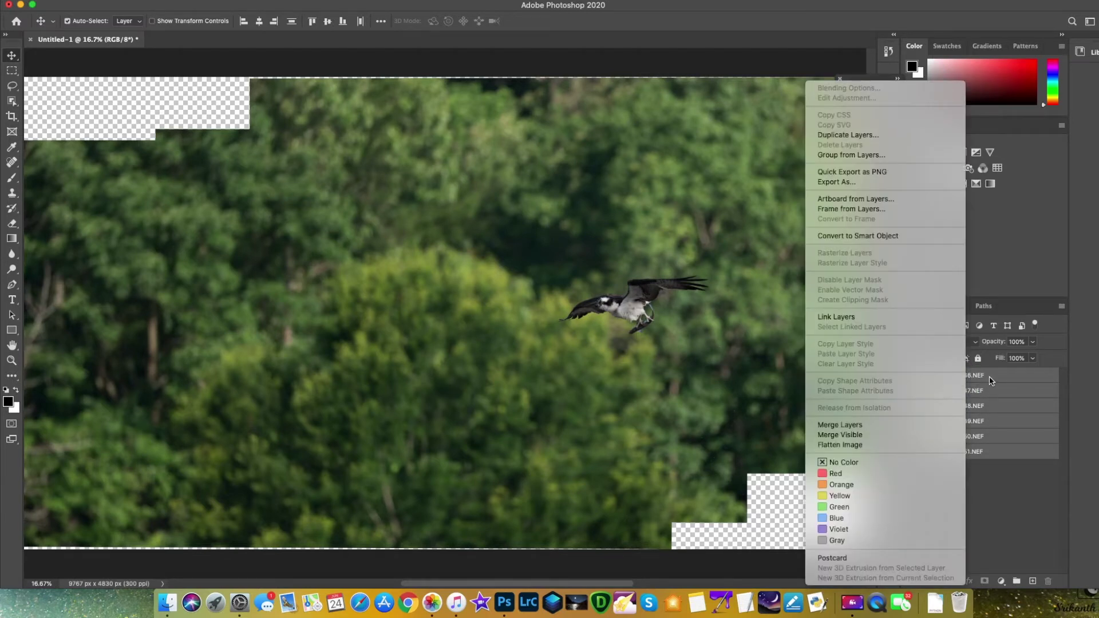
Duplicate the six selected osprey layers into Untitled-1 above the originals.
left_click(855, 136)
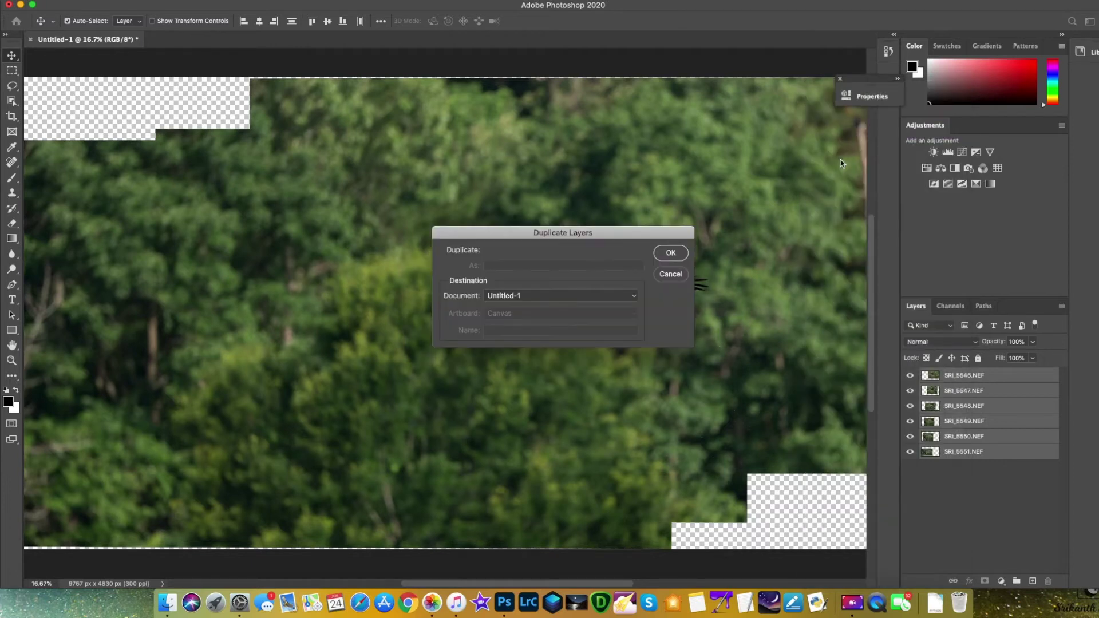
left_click(673, 256)
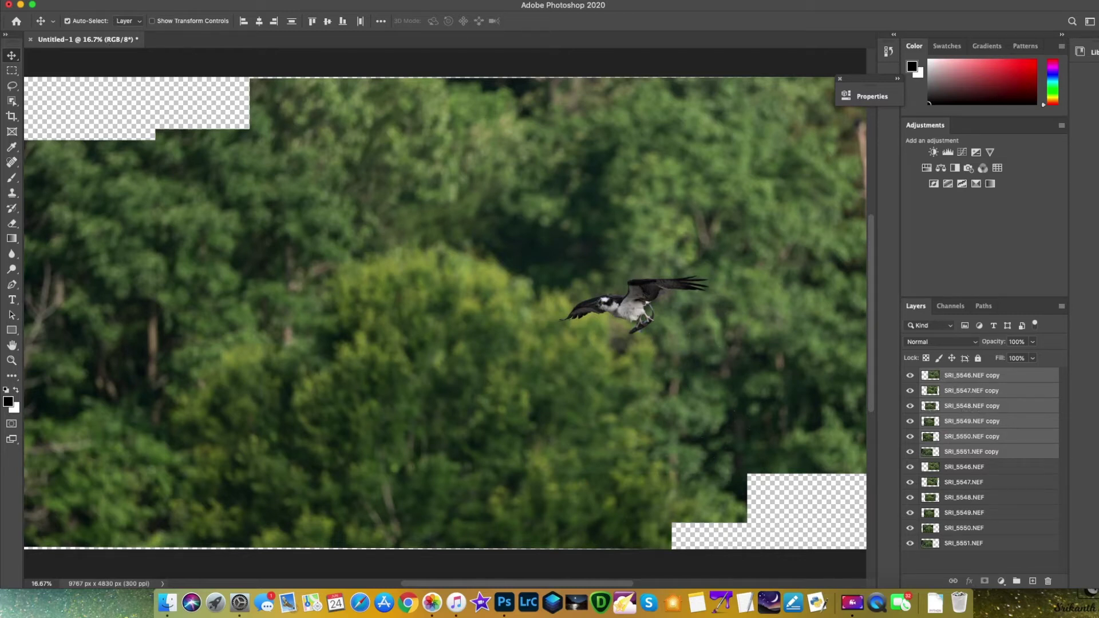
left_click(125, 2)
Auto-blend the copied layers as Stack Images with Seamless Tones and Content Aware Fill.
mouse_move(102, 10)
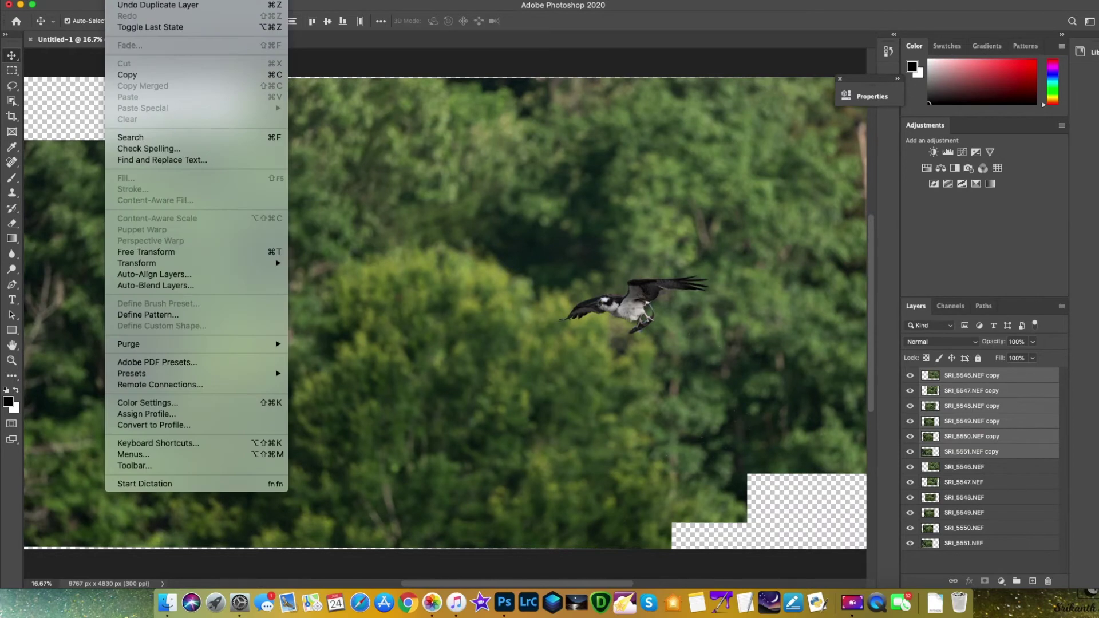
left_click(179, 286)
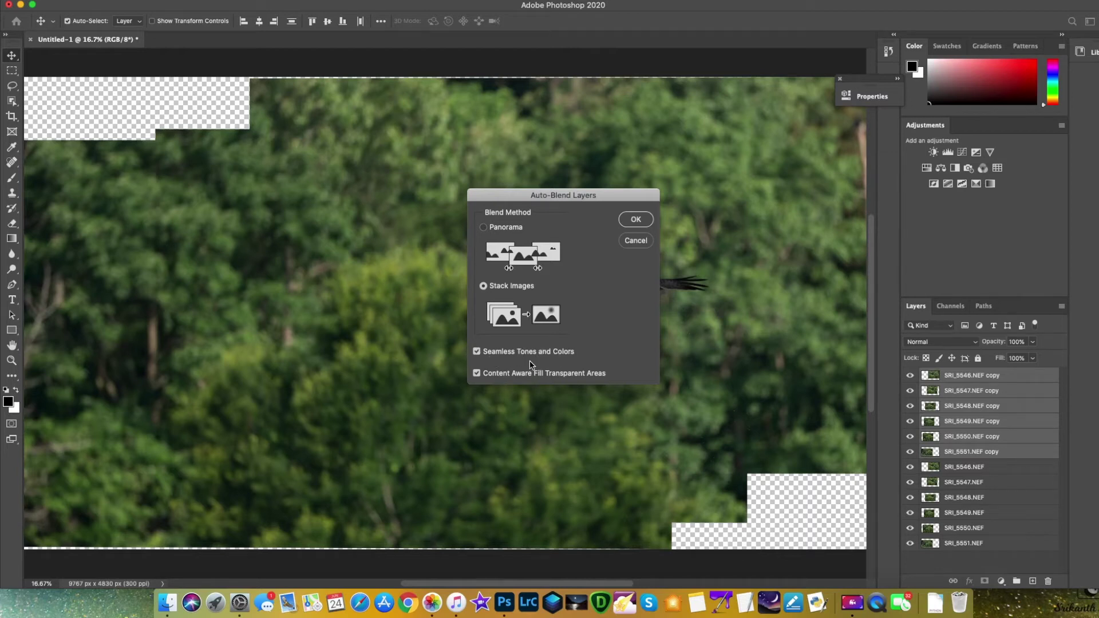
left_click(636, 221)
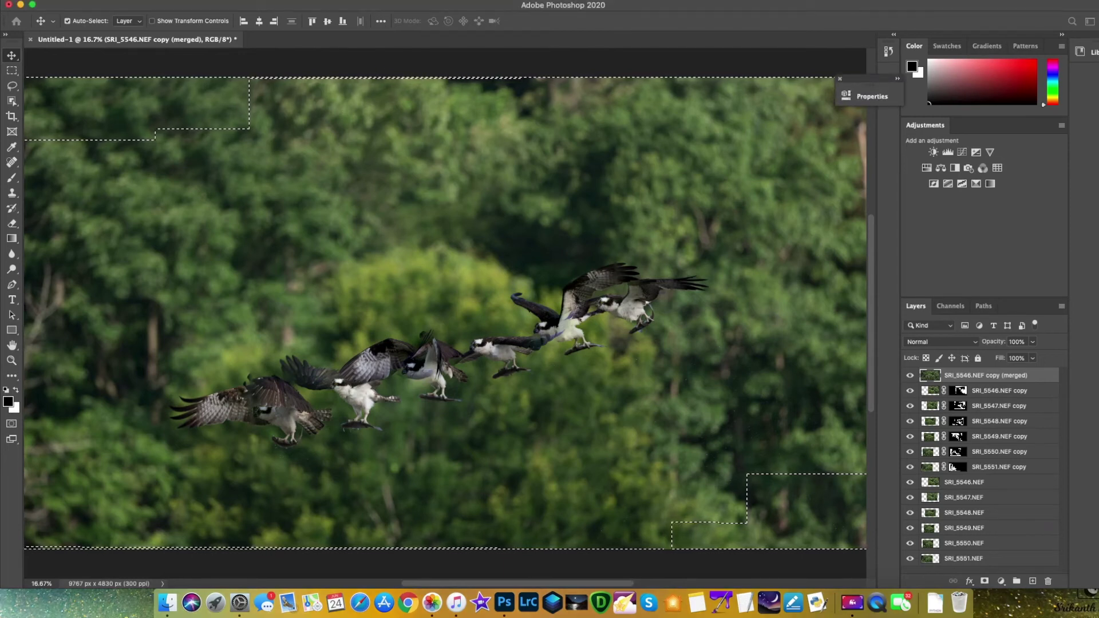
left_click(241, 7)
Deselect, then add a Levels layer with white input 189 and midtones 1.24.
left_click(257, 16)
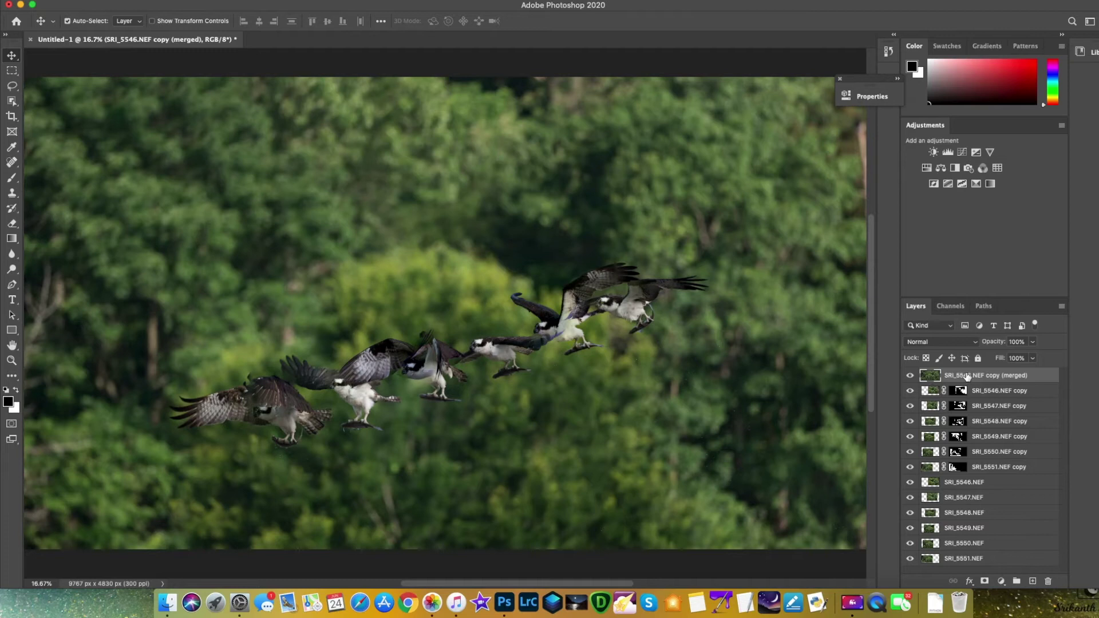
left_click(948, 152)
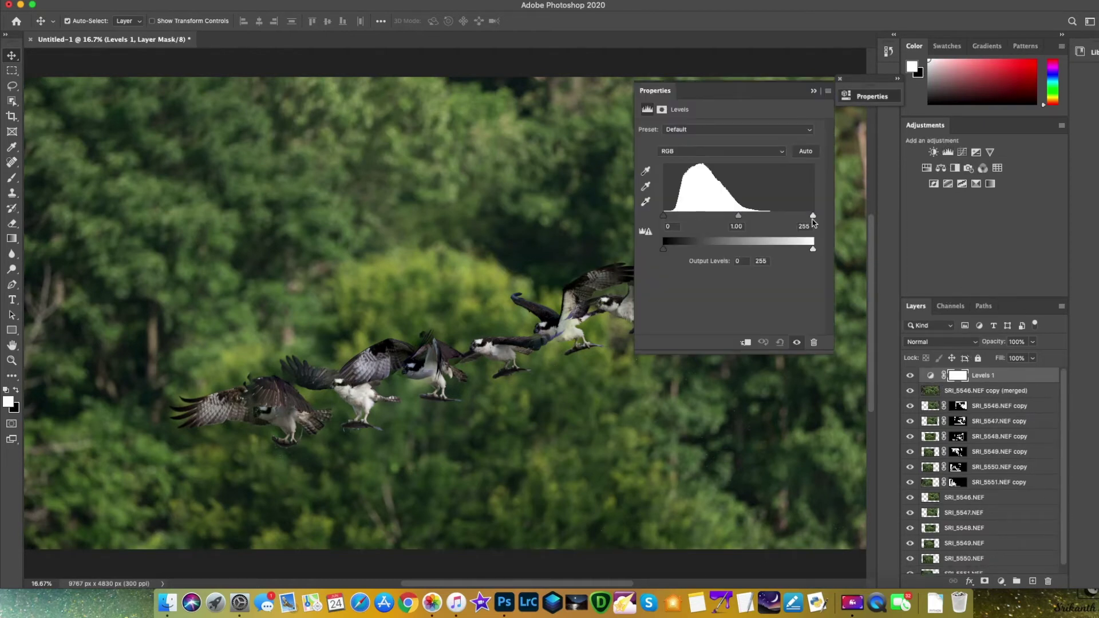
left_click(814, 217)
left_click_drag(814, 218, 711, 220)
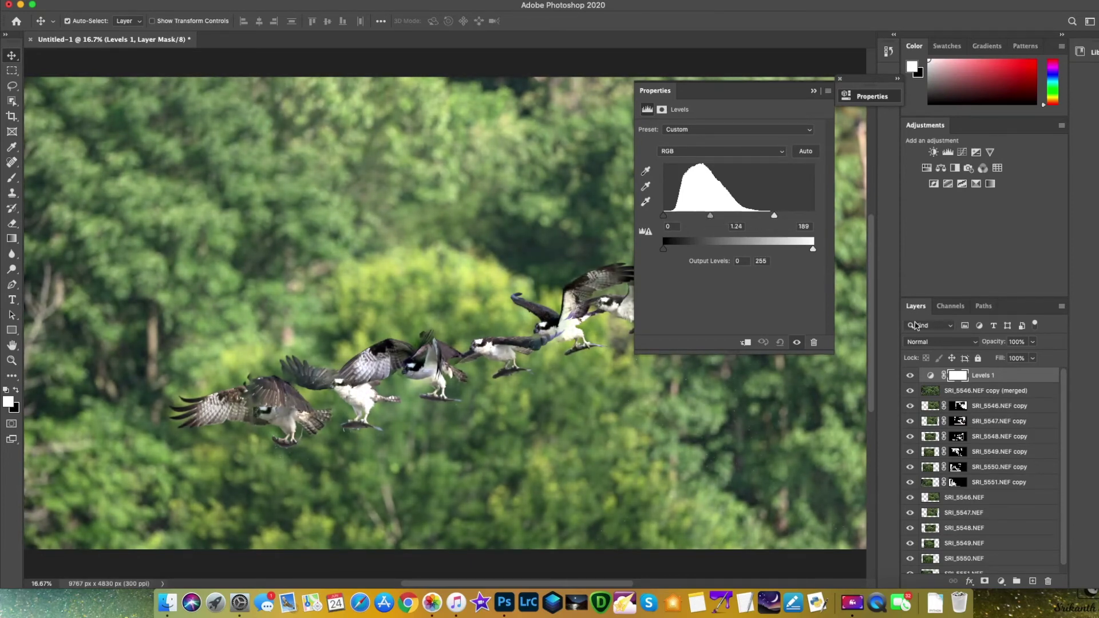
left_click(976, 392)
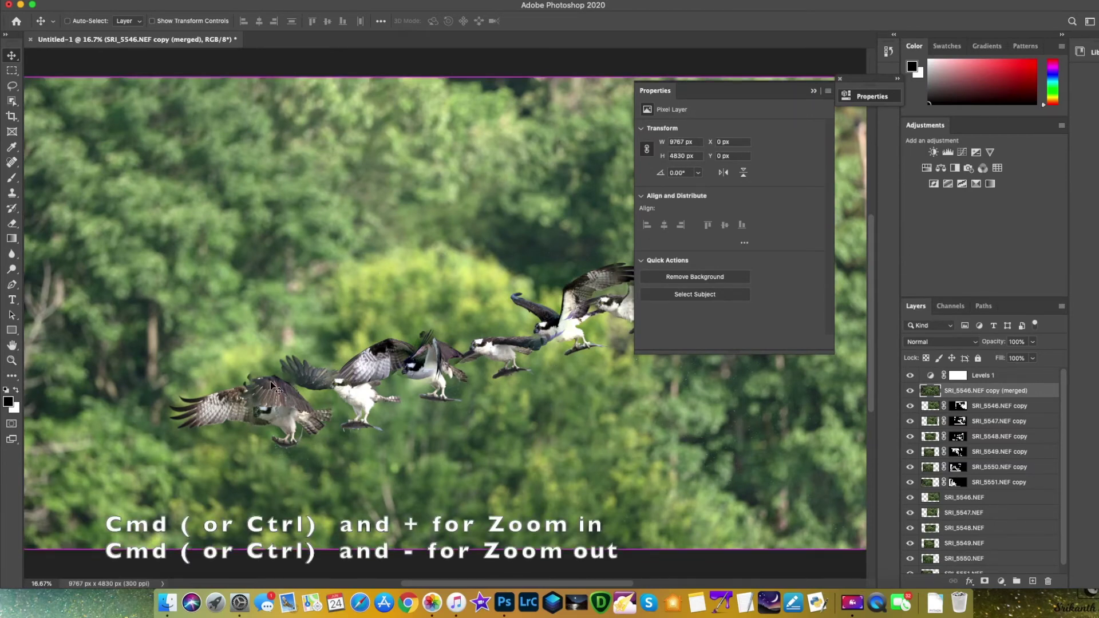
Zoom in to inspect the blended ospreys, then collapse the Properties panel.
key("super+plus")
key("super+plus")
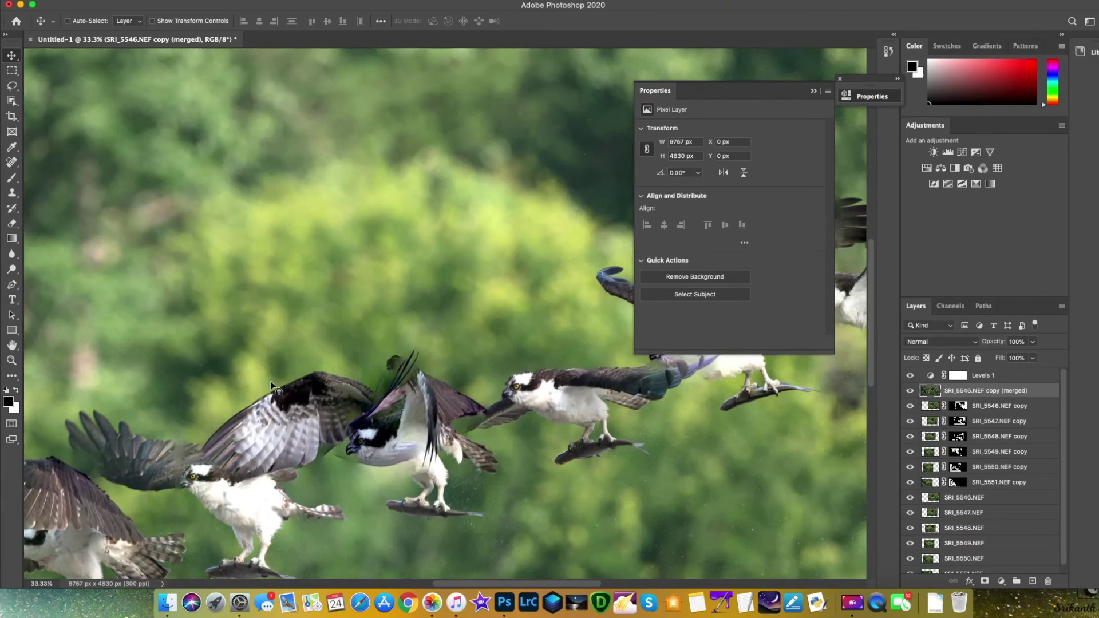
scroll(395, 413, "down", 1)
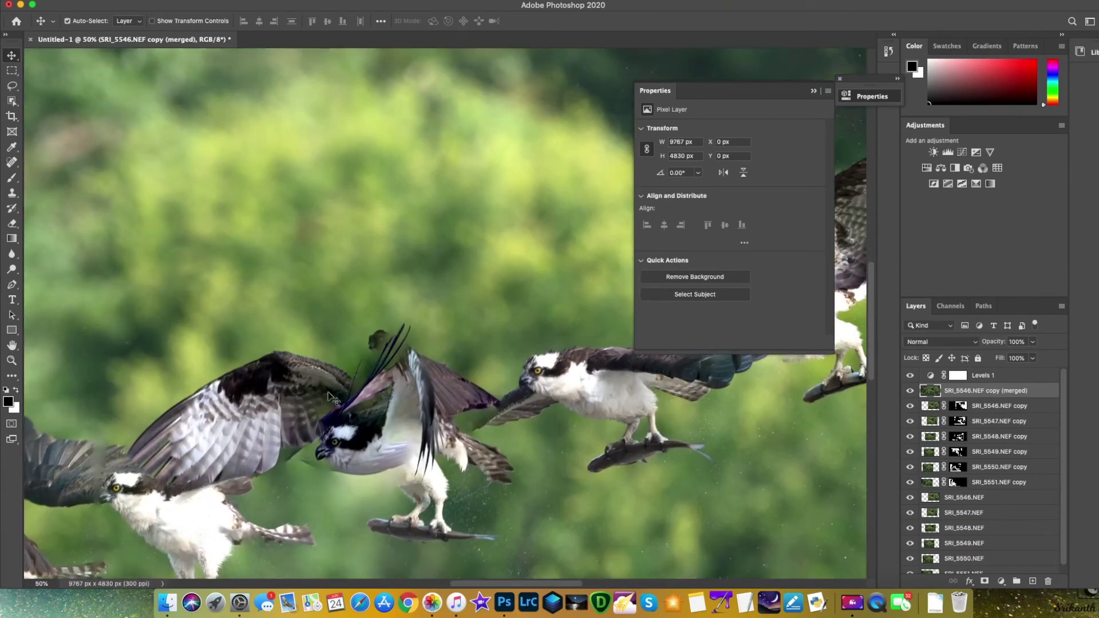
scroll(527, 424, "down", 1)
scroll(424, 479, "up", 3)
scroll(424, 479, "left", 2)
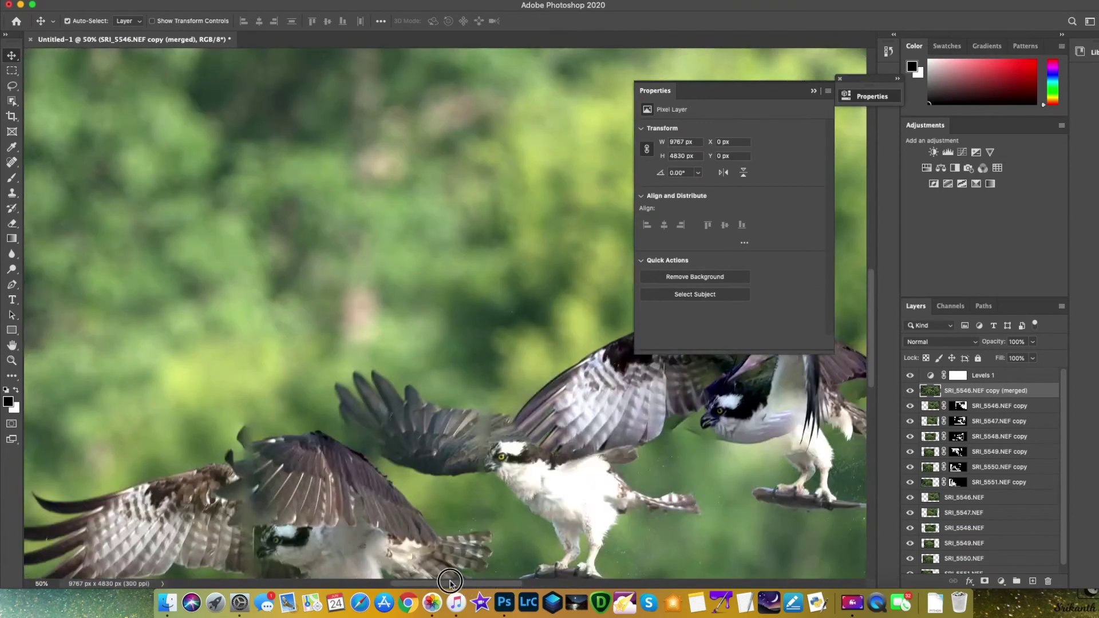
scroll(423, 482, "down", 1)
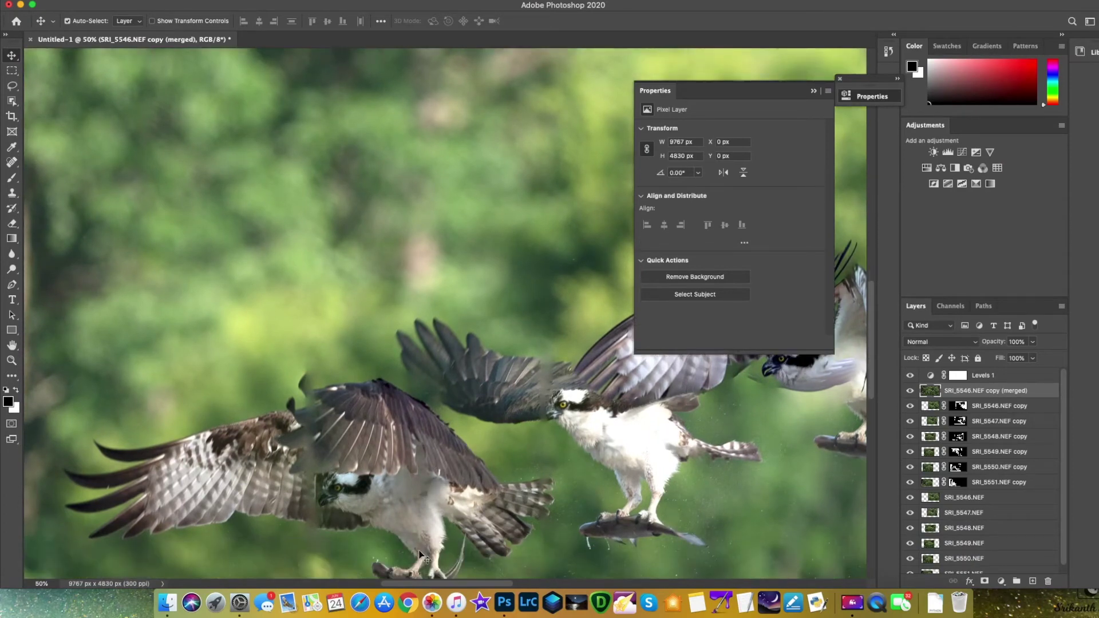
left_click_drag(424, 585, 490, 589)
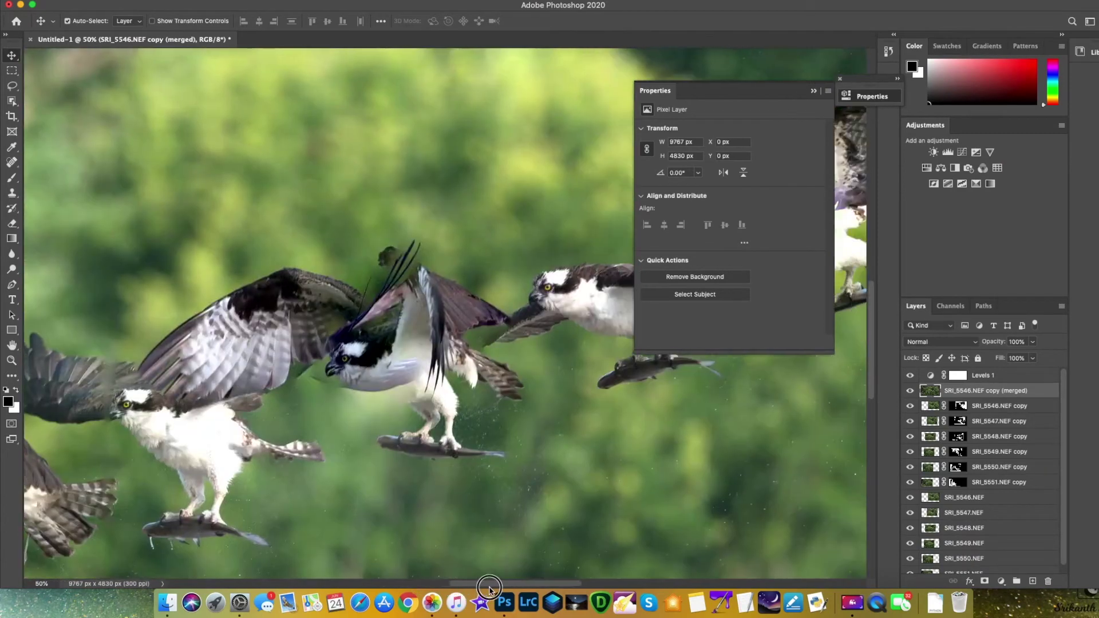
left_click(813, 91)
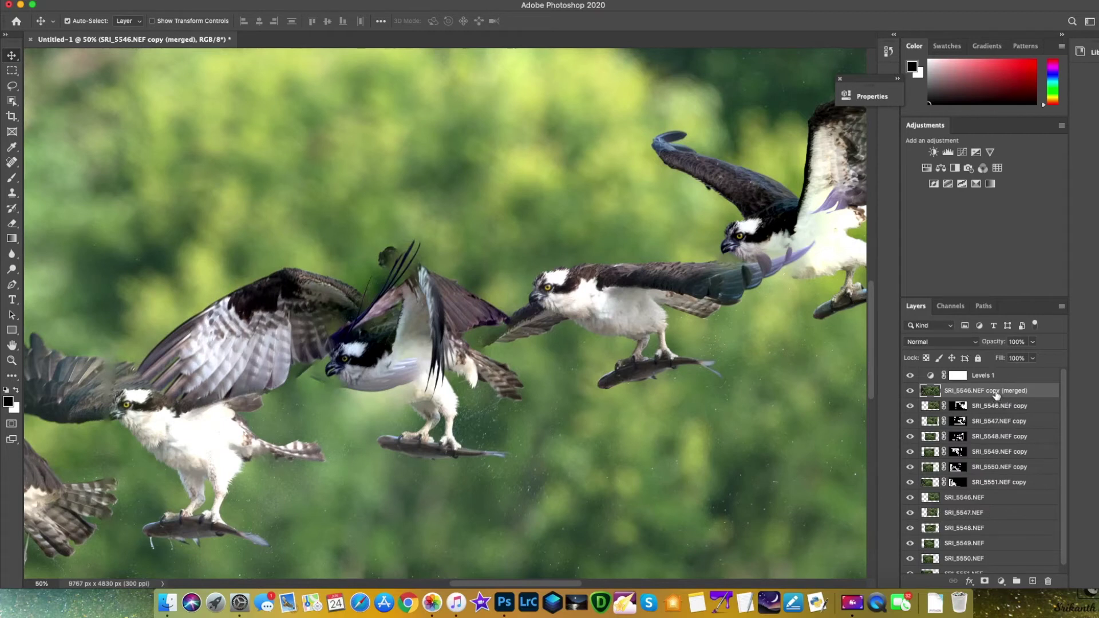
left_click(1004, 483, "shift")
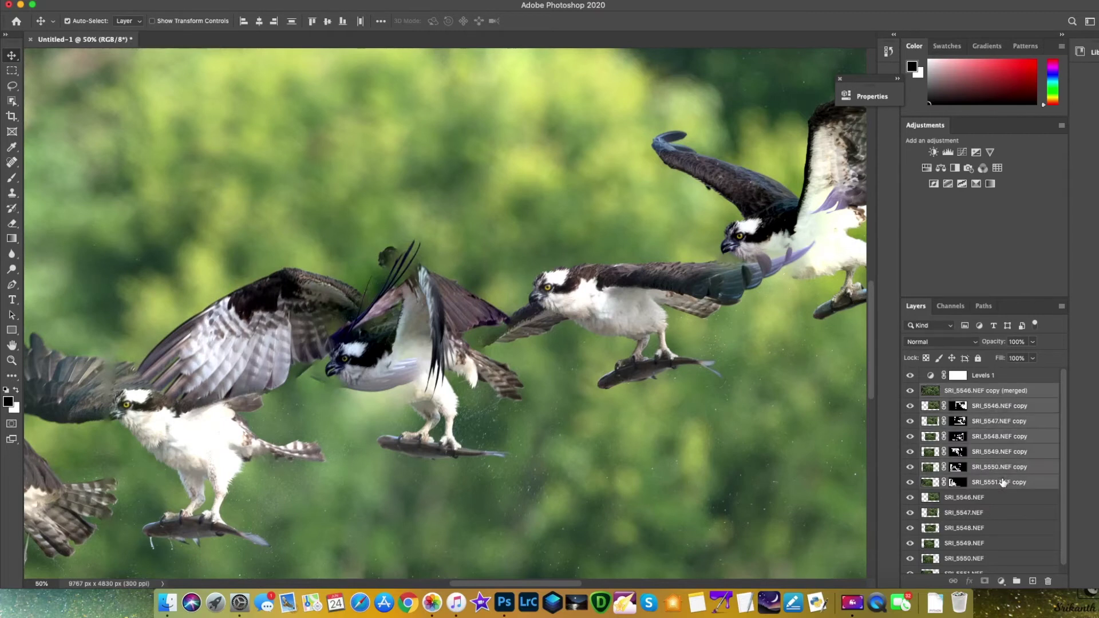
Merge the selected layers, zoom out to fit, and drag the merged composite to the stack bottom.
right_click(990, 411)
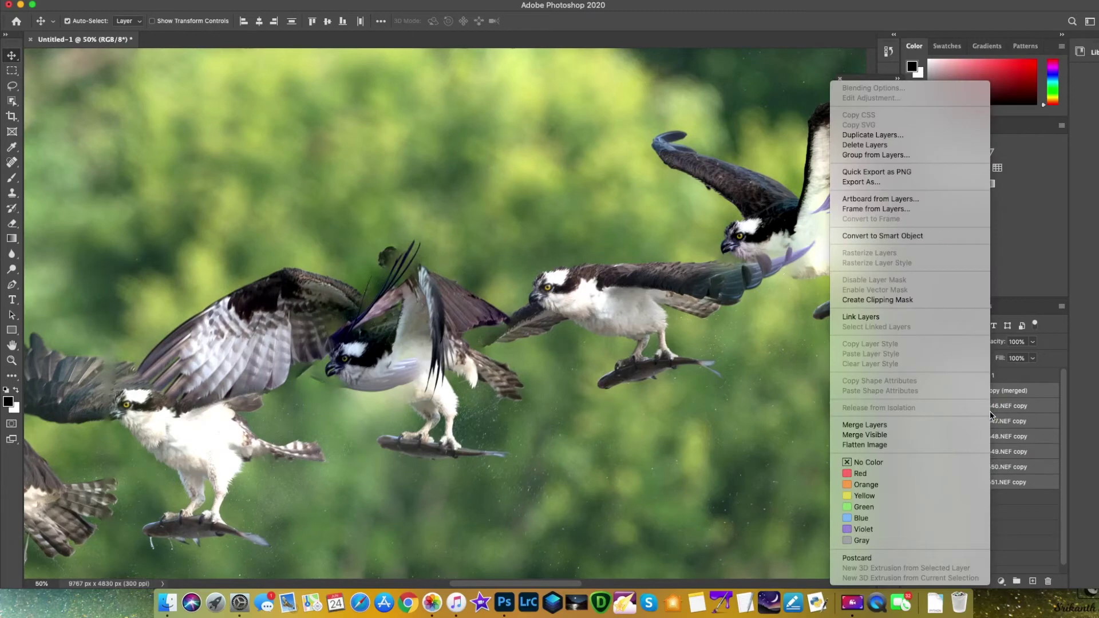
left_click(876, 426)
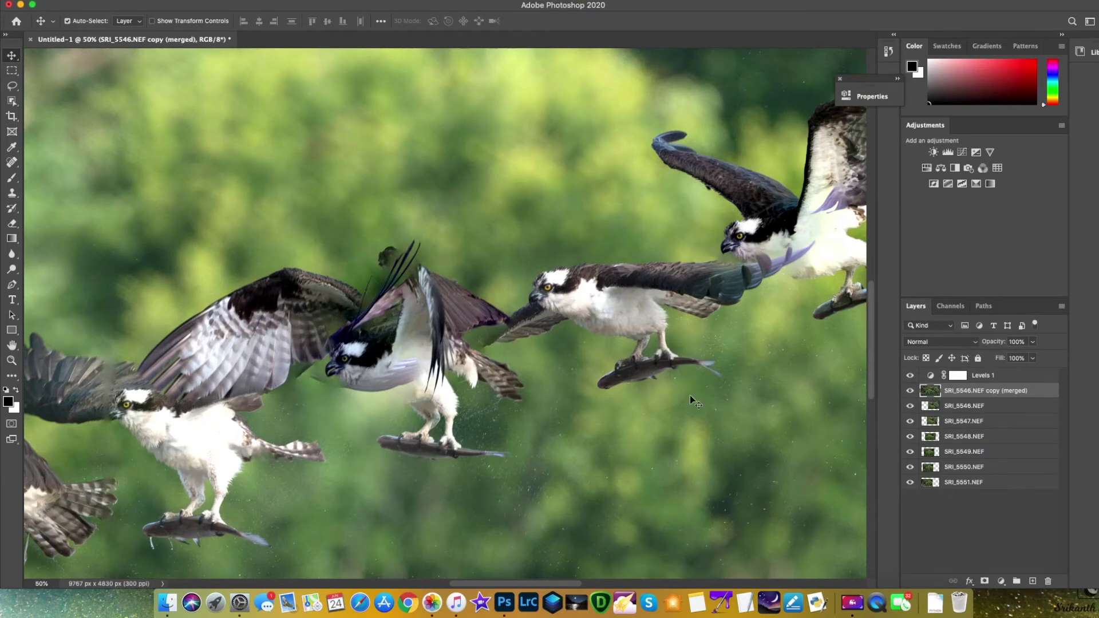
key("super+minus")
key("super+minus")
key("super+minus")
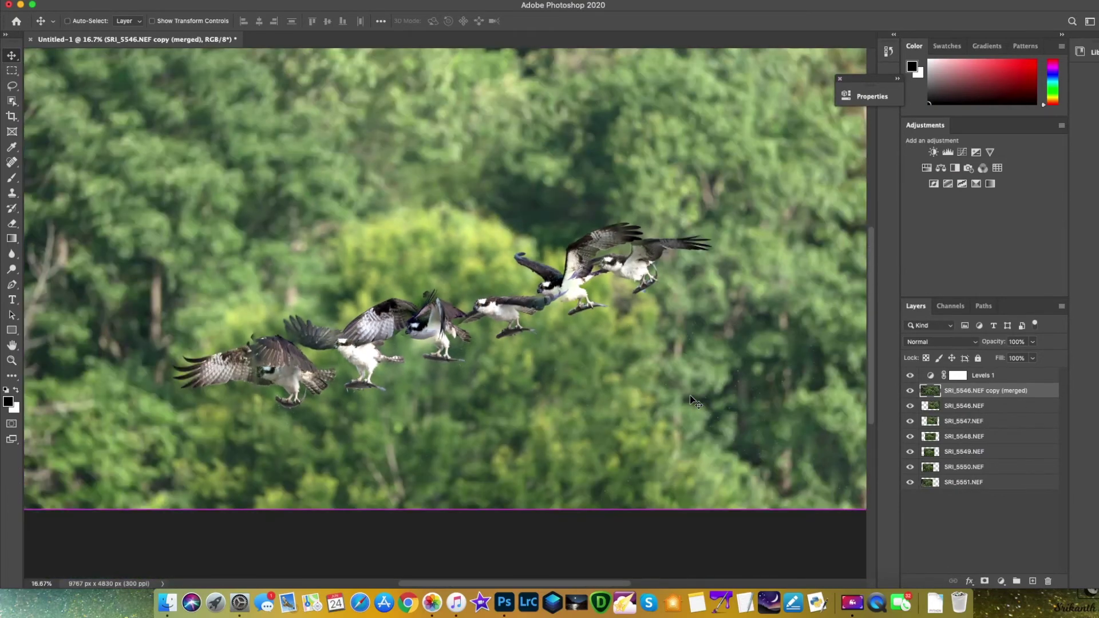
key("super+minus")
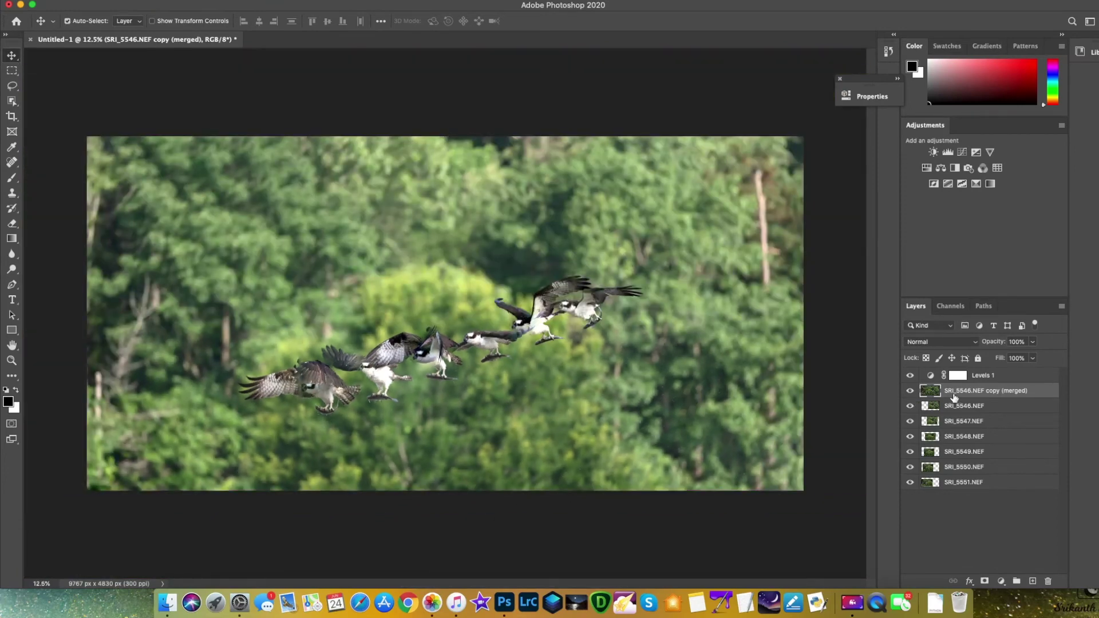
left_click_drag(955, 392, 910, 391)
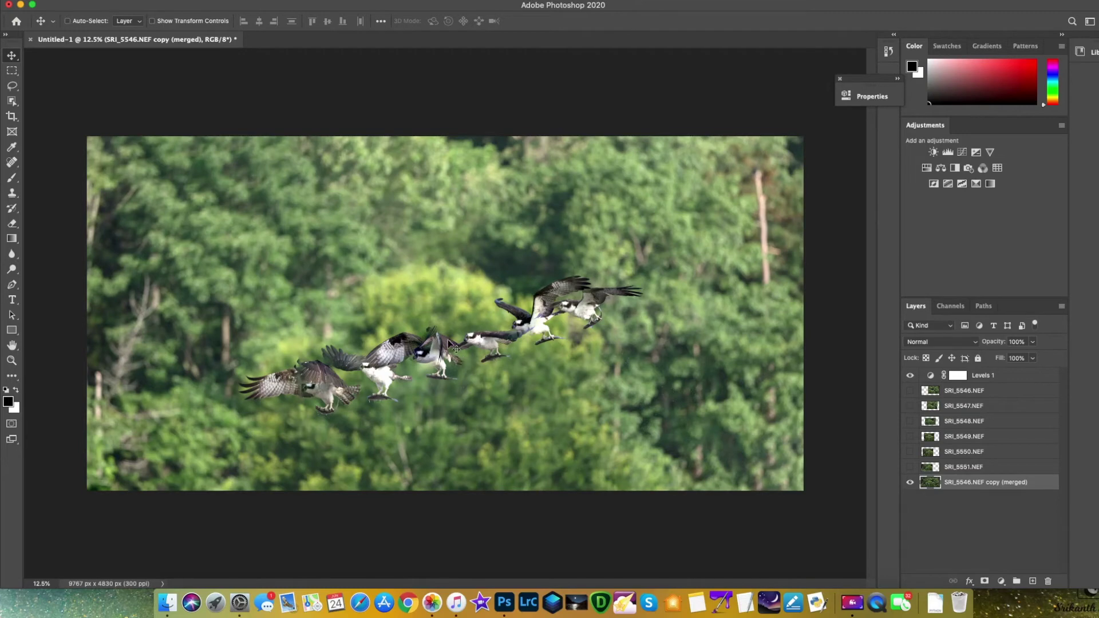
Toggle SRI_5551.NEF off and on to compare it with the merged blend, then select that layer.
key("super+equal")
key("super+equal")
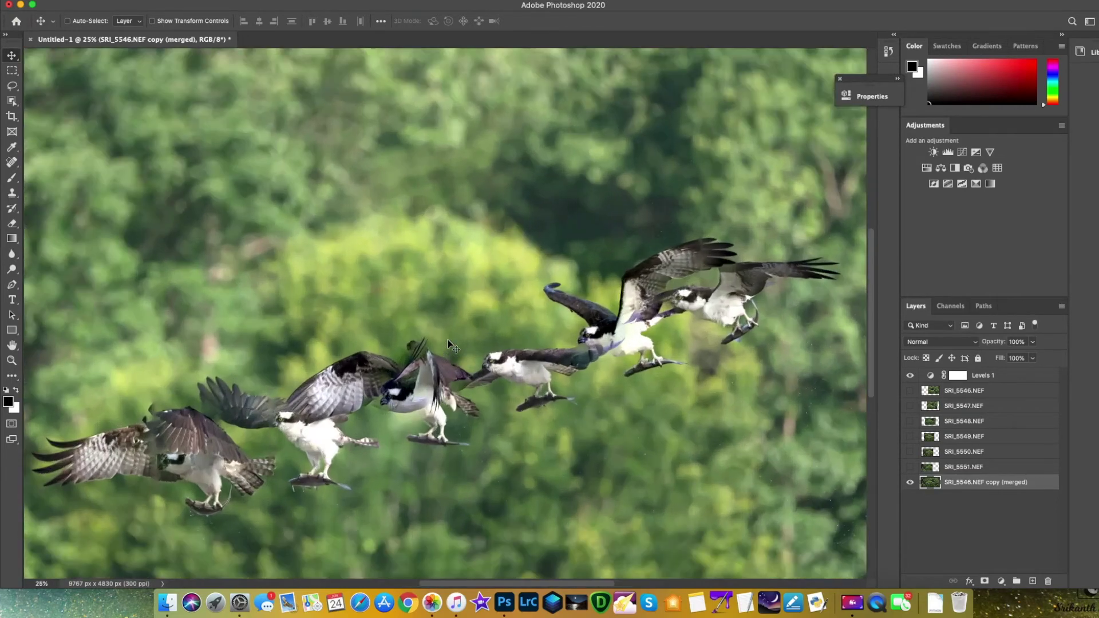
key("super+minus")
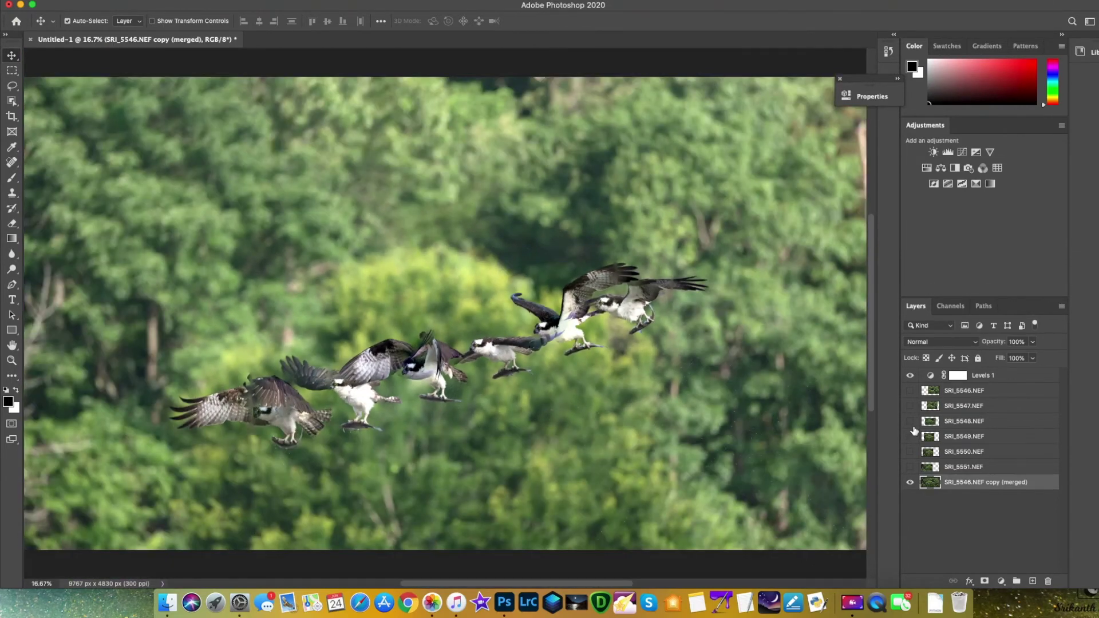
left_click(909, 467)
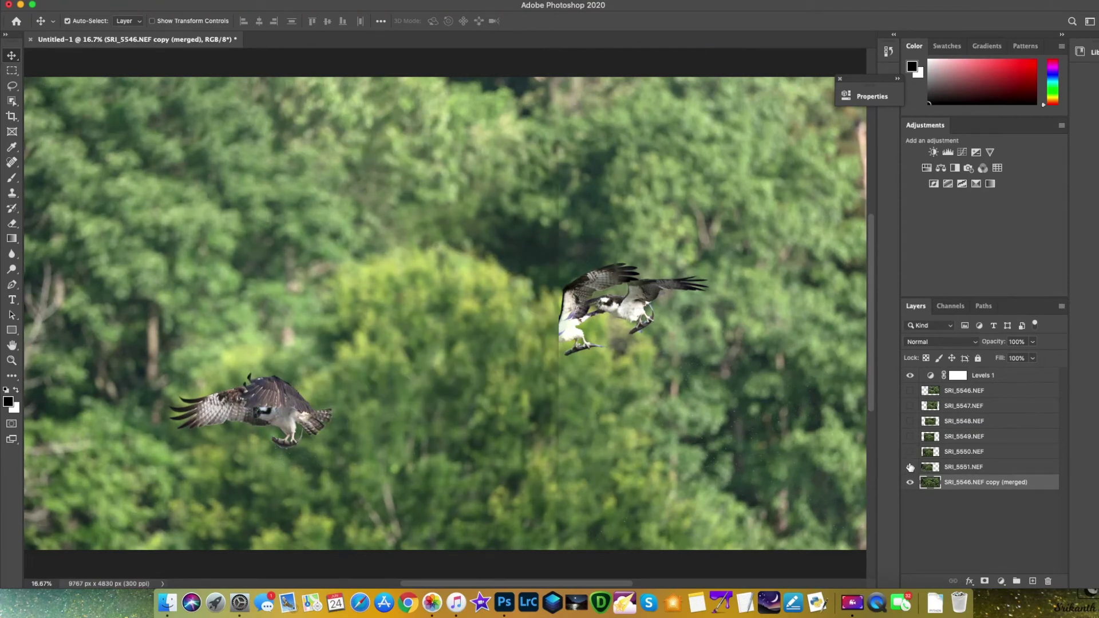
left_click(910, 468)
left_click(910, 468)
key("super+plus")
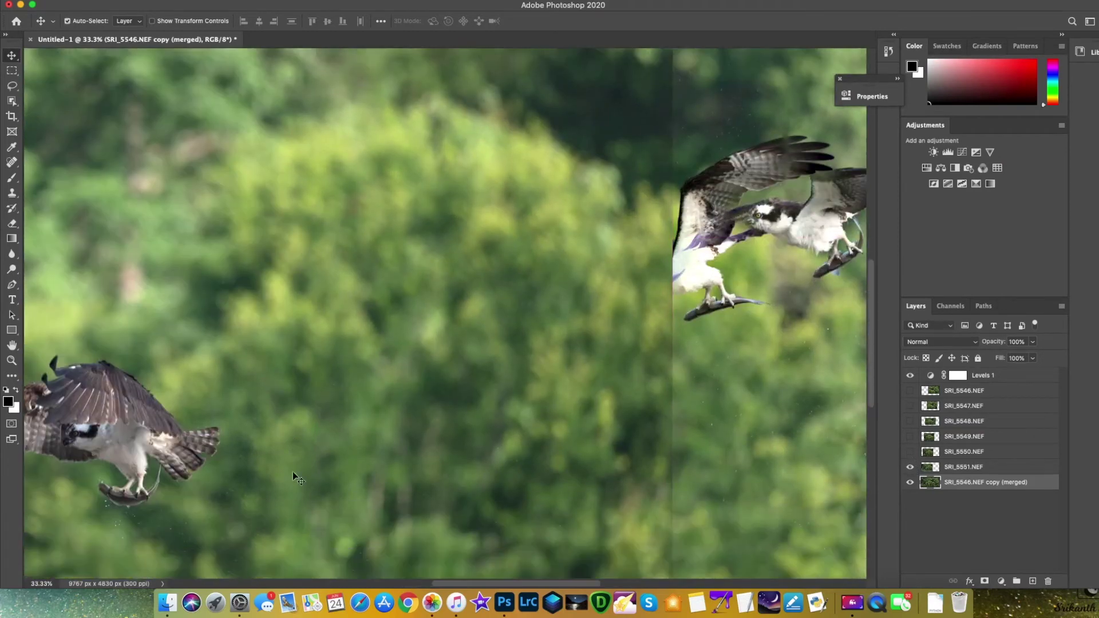
scroll(344, 515, "left", 10)
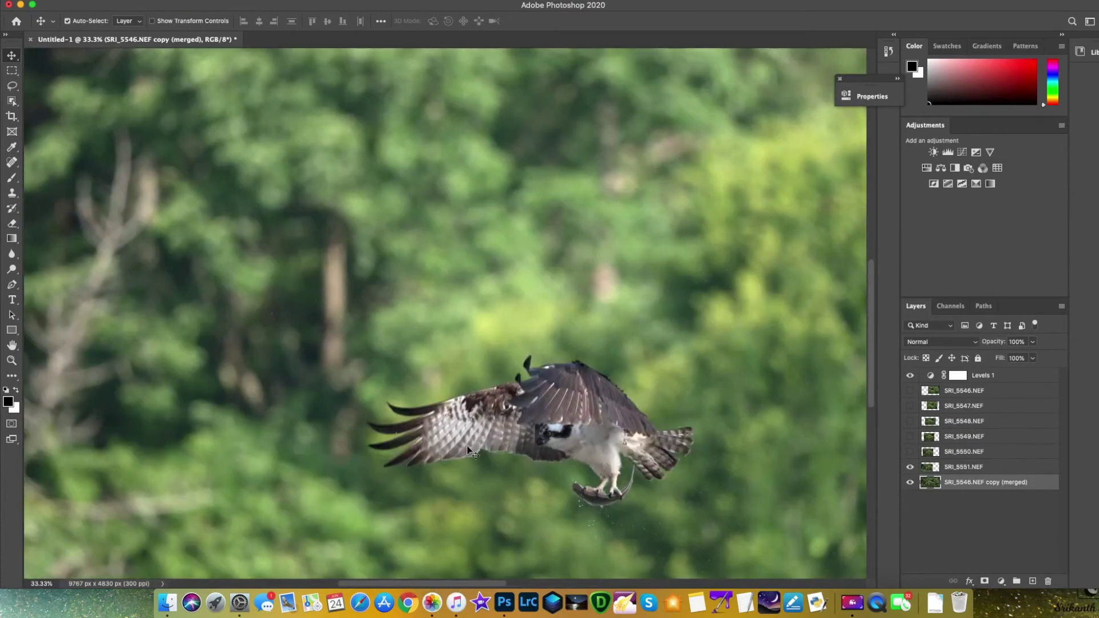
left_click(910, 468)
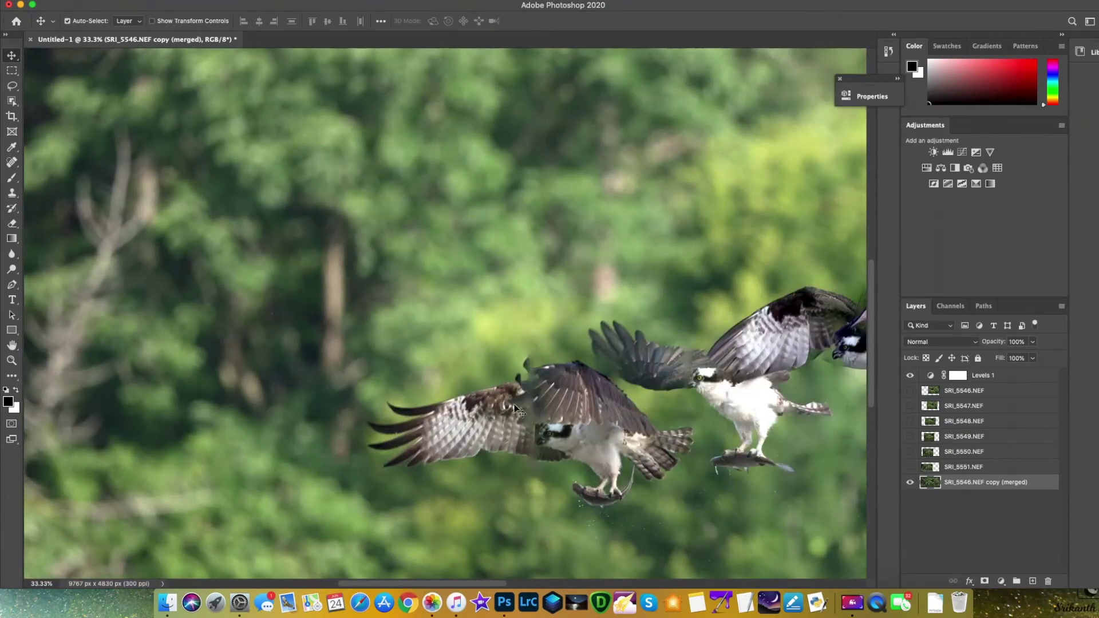
left_click(911, 468)
left_click(963, 471)
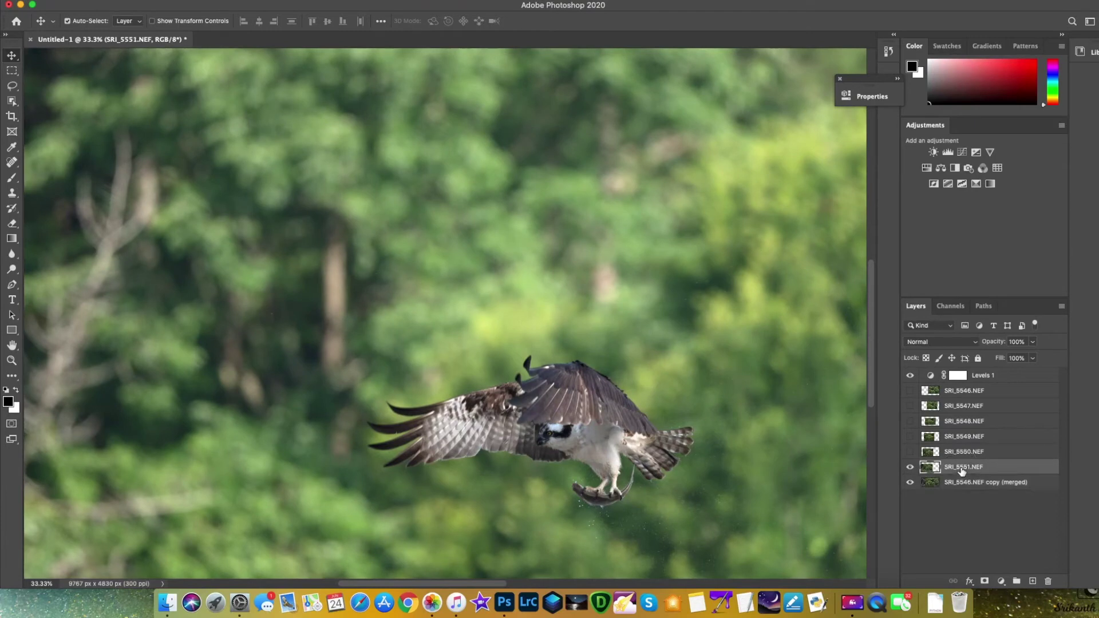
Add a layer mask to SRI_5551.NEF and invert it to black, hiding the frame.
left_click(985, 581)
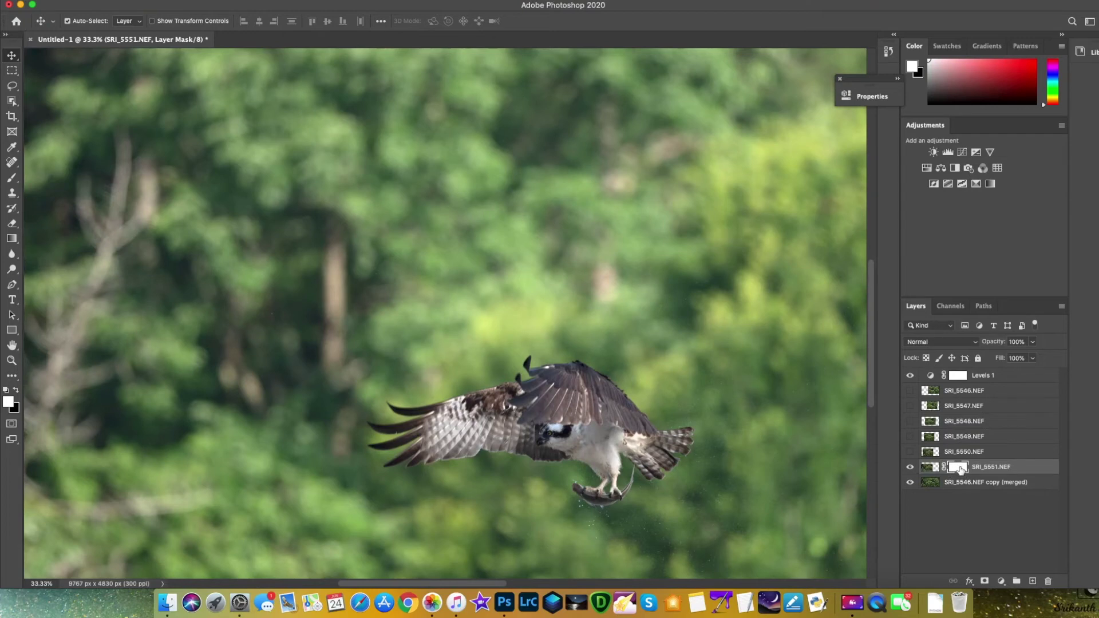
key("super")
key("super+i")
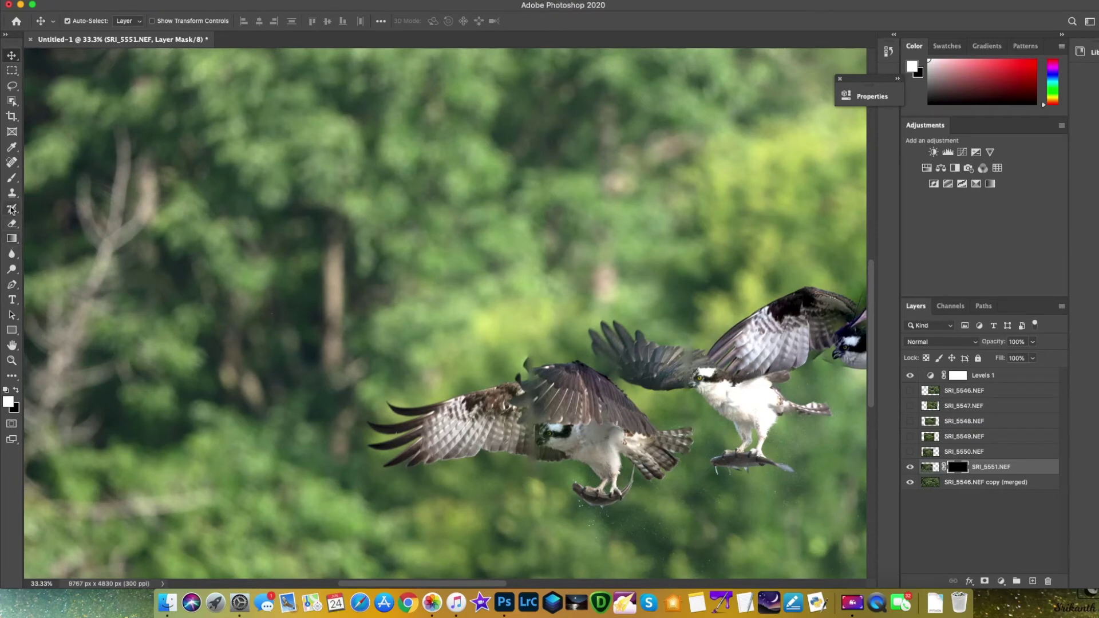
left_click(11, 178)
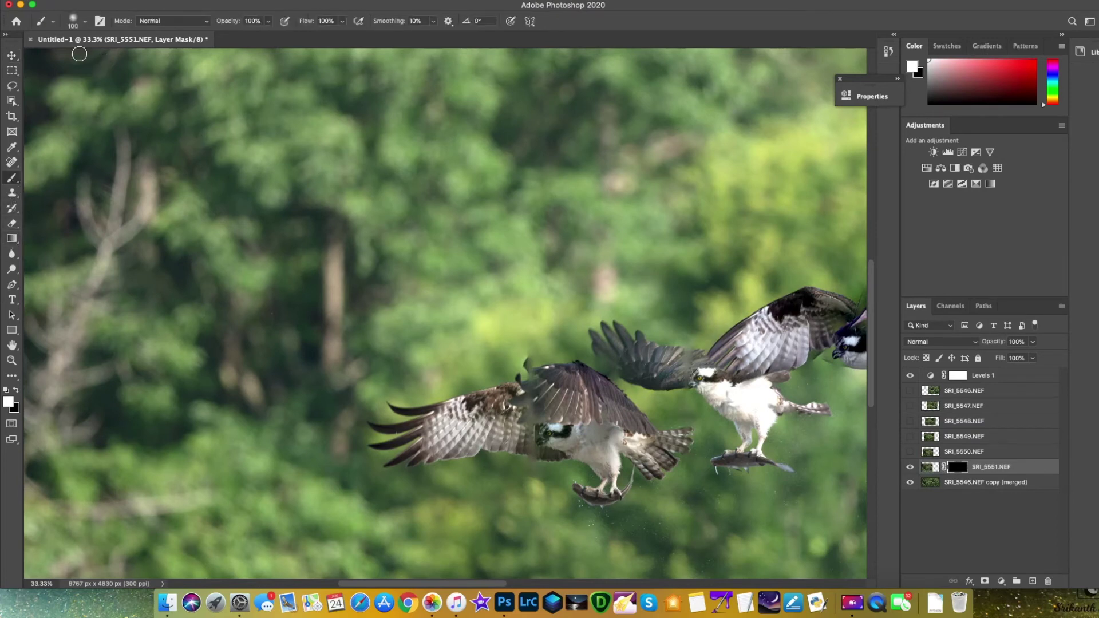
Choose the Soft Round 100 px brush preset.
left_click(73, 22)
left_click(61, 163)
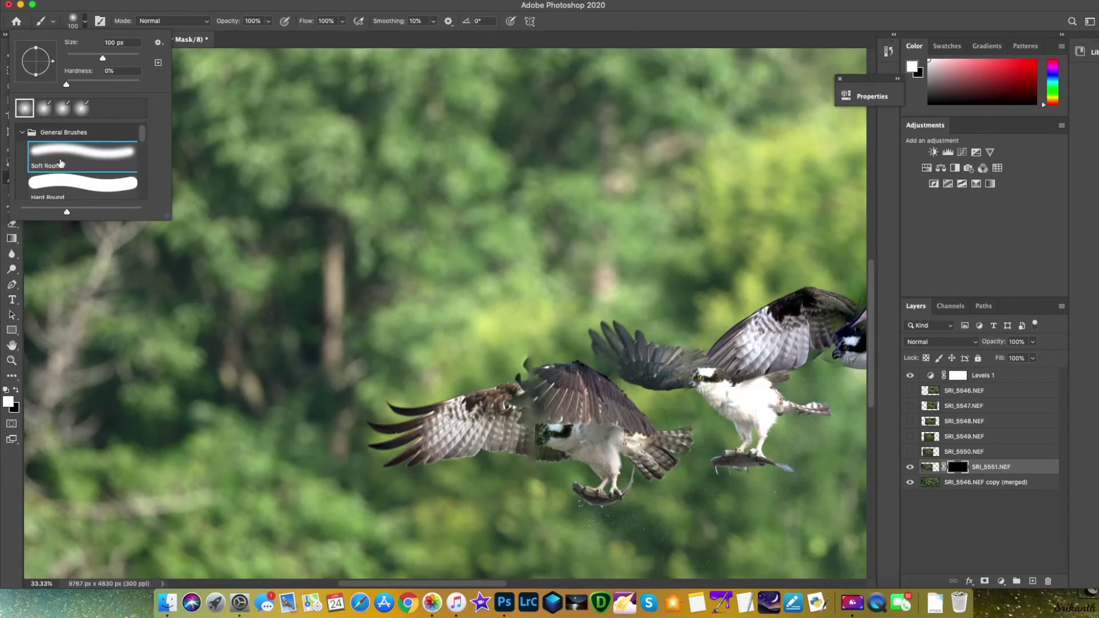
left_click(226, 22)
left_click(326, 22)
left_click(449, 21)
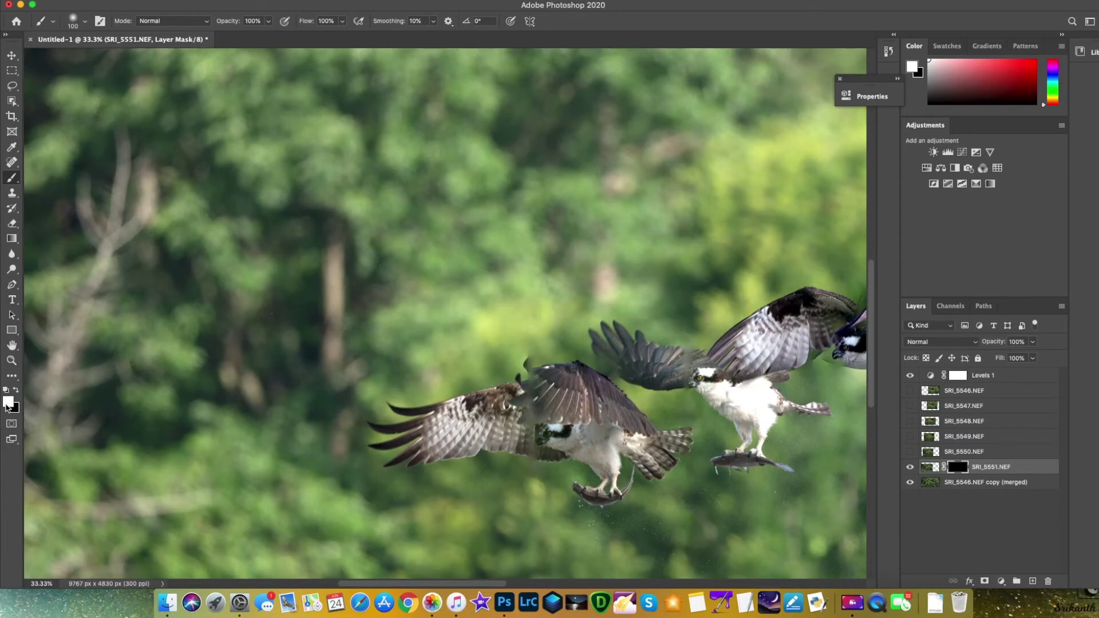
With white foreground, paint the left osprey's tail and head back onto the SRI_5551 mask.
left_click(16, 393)
left_click(15, 393)
left_click(16, 392)
left_click(16, 392)
left_click(16, 392)
key("x")
key("x")
key("x")
key("x")
key("x")
key("x")
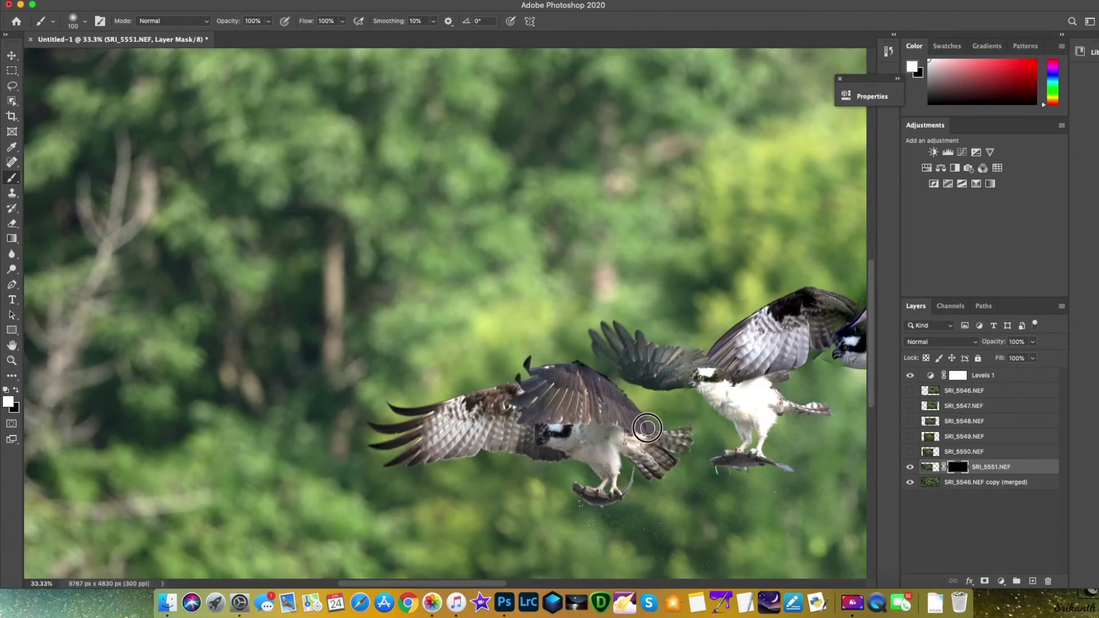
mouse_move(668, 444)
left_mouse_down()
mouse_move(681, 438)
mouse_move(671, 441)
left_mouse_up()
mouse_move(534, 448)
left_mouse_down()
mouse_move(549, 441)
mouse_move(541, 436)
left_mouse_up()
Show SRI_5550.NEF, give it an inverted black mask, and paint the middle osprey's wing back.
left_click(910, 453)
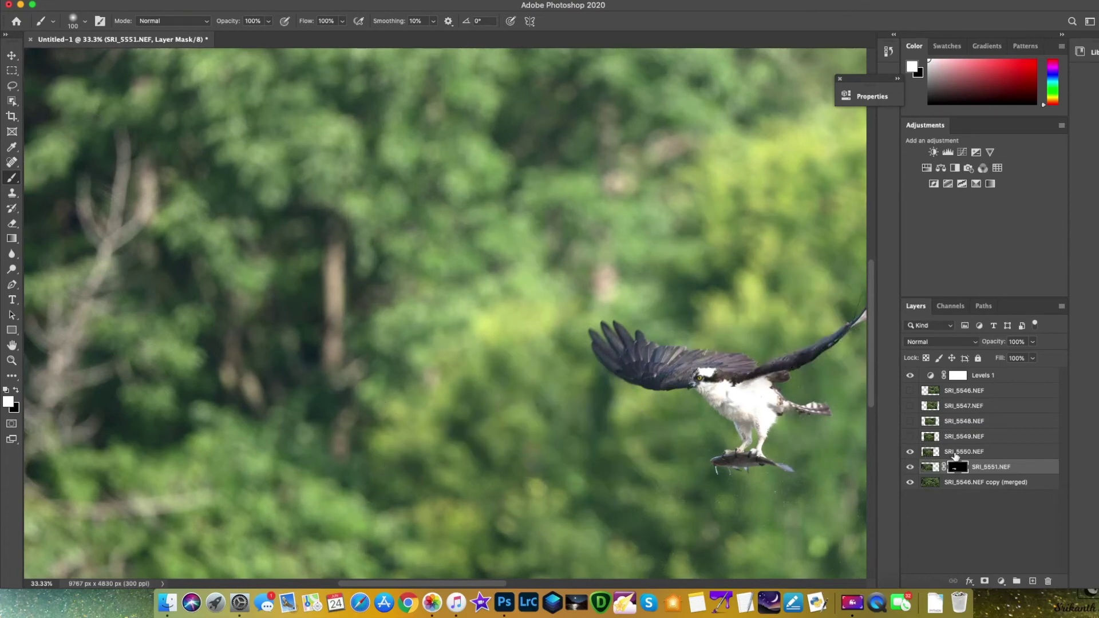
left_click(955, 453)
left_click(985, 581)
key("x")
left_click_drag(490, 584, 546, 584)
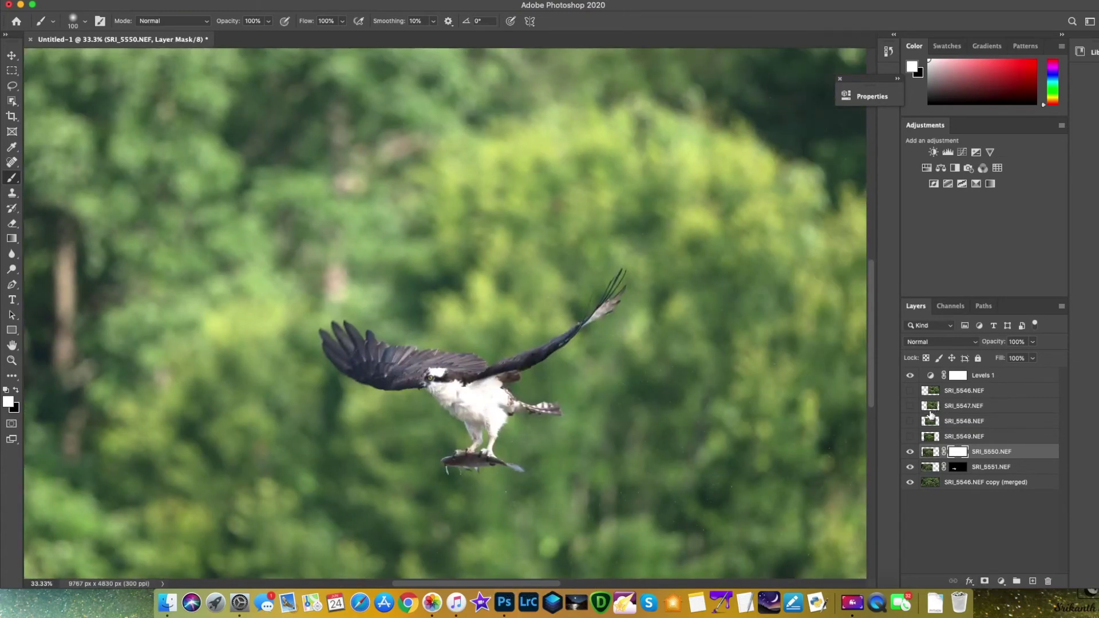
key("super+i")
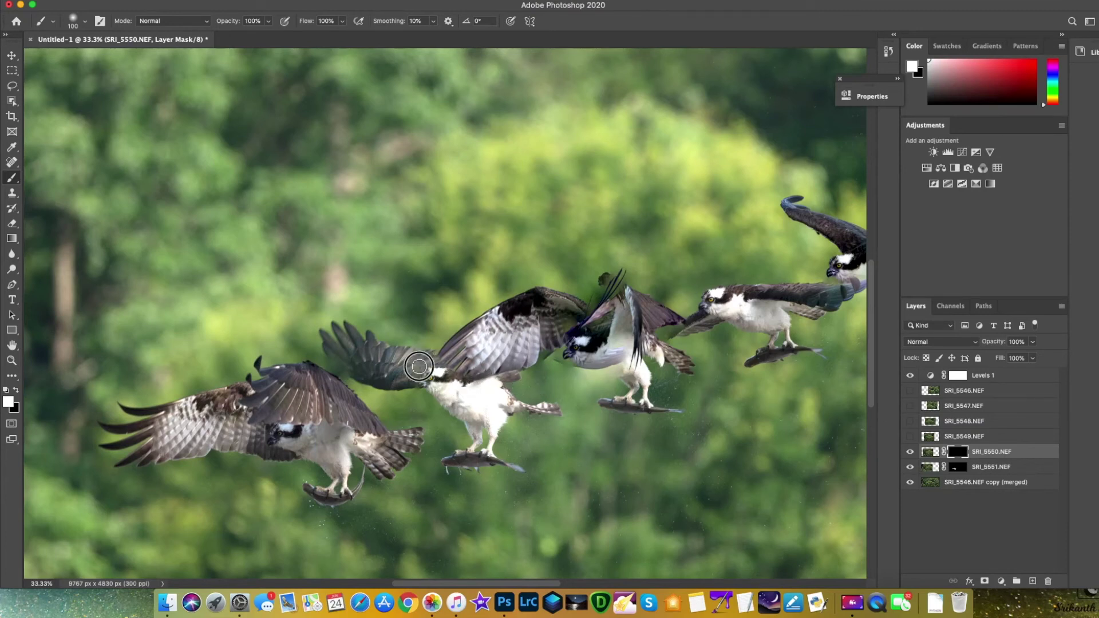
left_click_drag(338, 361, 344, 320)
key("super+i")
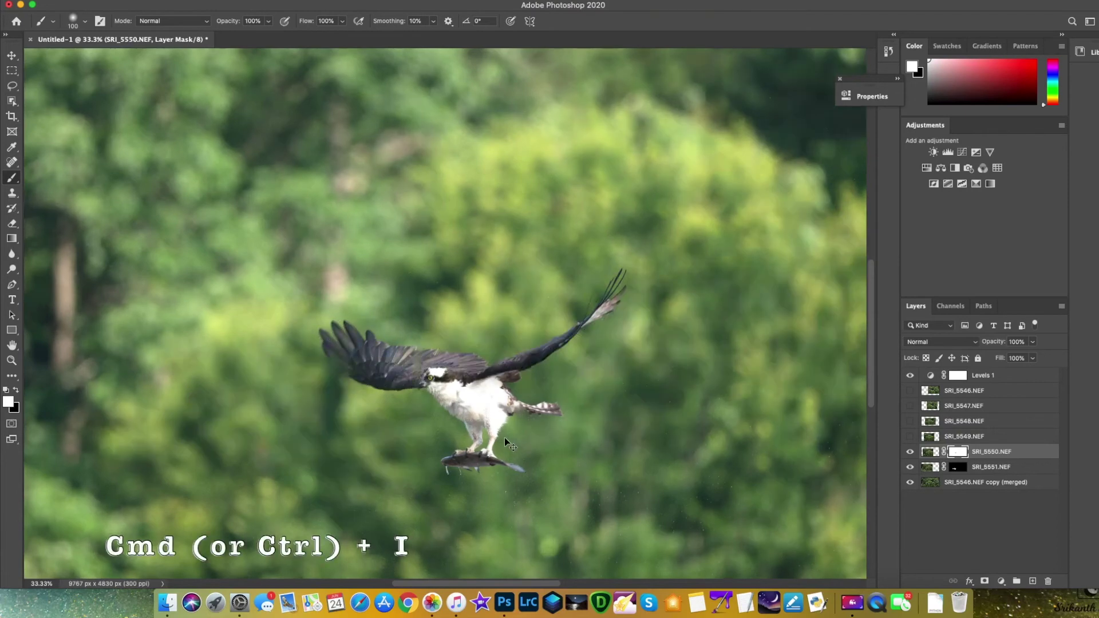
Preview the SRI_5550 mask inverted, then paint white to reveal the middle osprey's dark wing.
key("super+i")
key("super+i")
key("super+i")
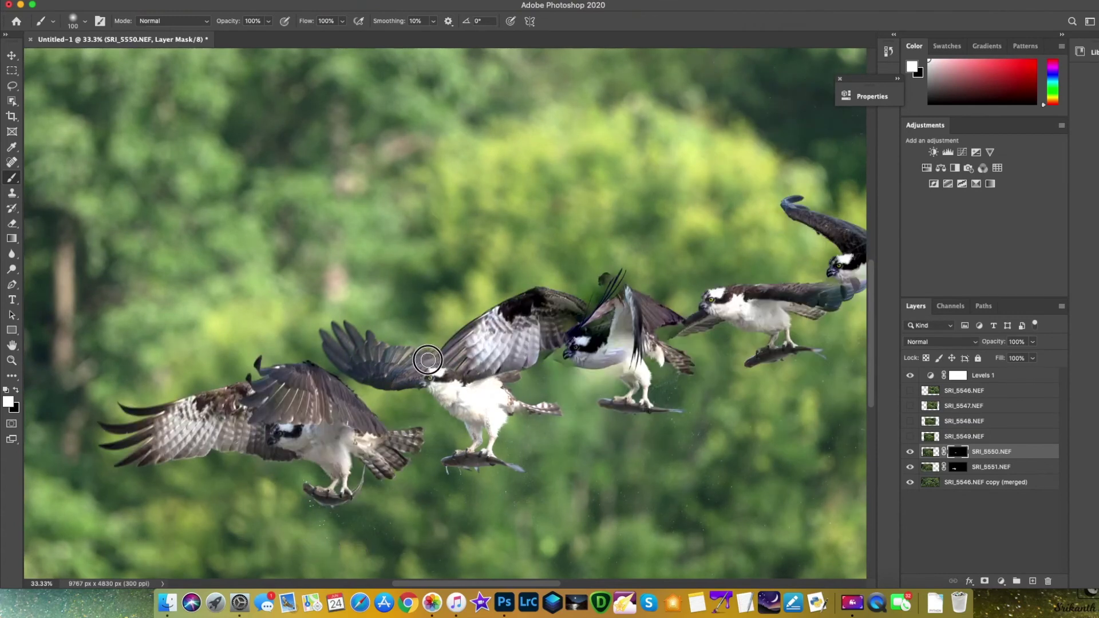
key("super+i")
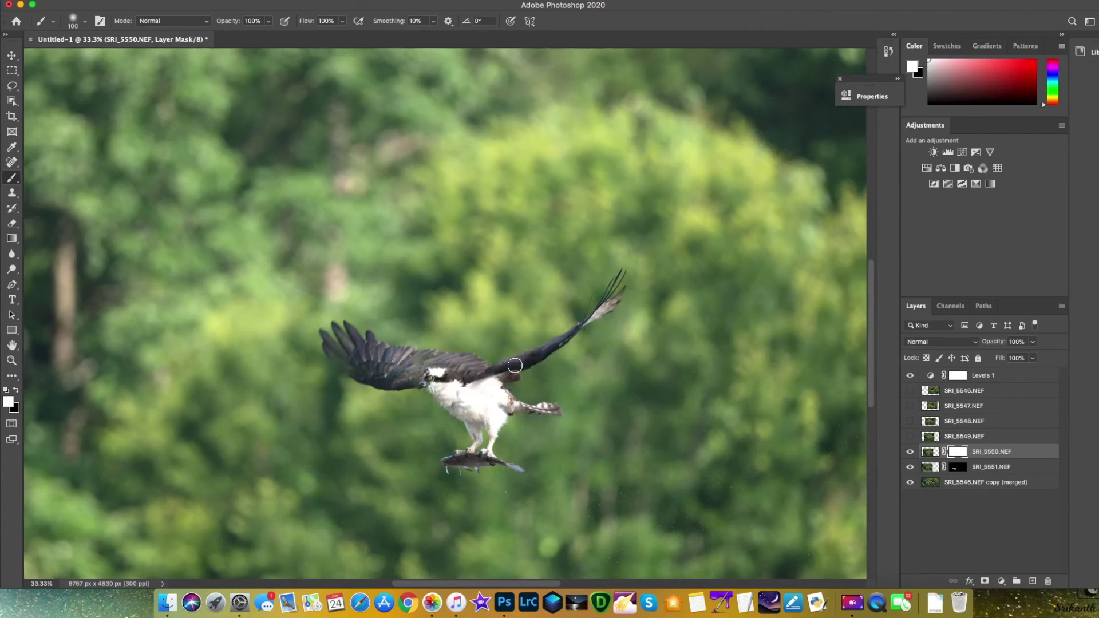
key("super+i")
mouse_move(566, 332)
left_mouse_down()
mouse_move(491, 374)
mouse_move(485, 399)
mouse_move(451, 392)
left_mouse_up()
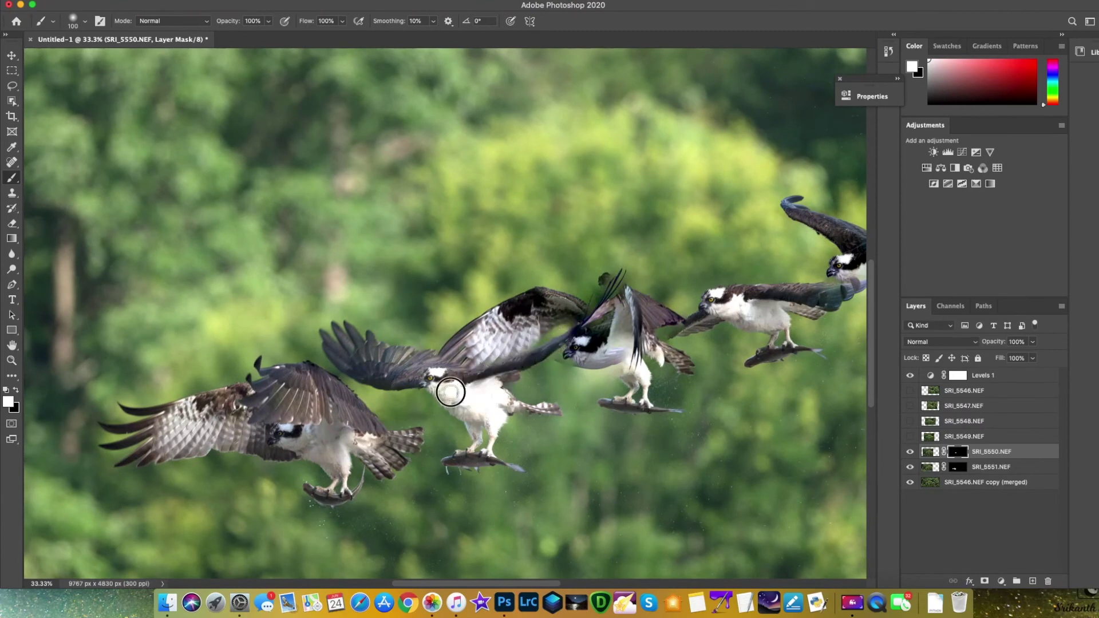
mouse_move(494, 370)
left_mouse_down()
mouse_move(445, 359)
mouse_move(485, 355)
mouse_move(440, 354)
mouse_move(509, 367)
mouse_move(538, 354)
mouse_move(512, 365)
mouse_move(506, 409)
mouse_move(545, 400)
mouse_move(503, 416)
mouse_move(482, 458)
mouse_move(456, 466)
mouse_move(492, 460)
mouse_move(467, 377)
mouse_move(435, 361)
mouse_move(455, 342)
left_mouse_up()
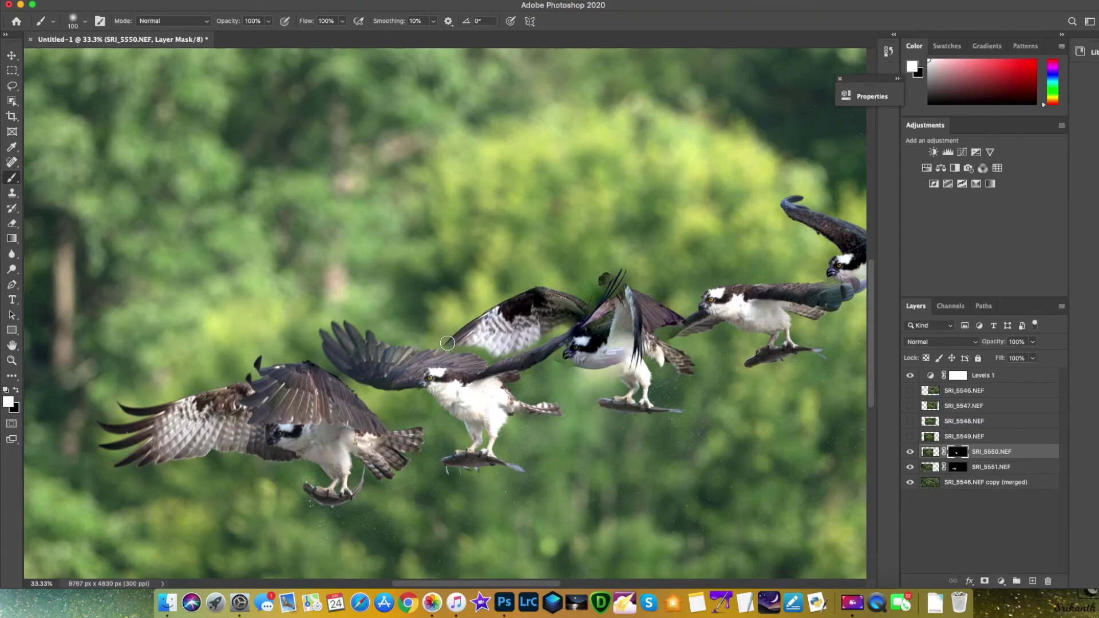
Paint black with an 80 px brush to trim excess along the upper osprey's wing edge.
key("x")
mouse_move(452, 344)
left_mouse_down()
mouse_move(479, 343)
mouse_move(492, 357)
mouse_move(561, 325)
mouse_move(512, 344)
left_mouse_up()
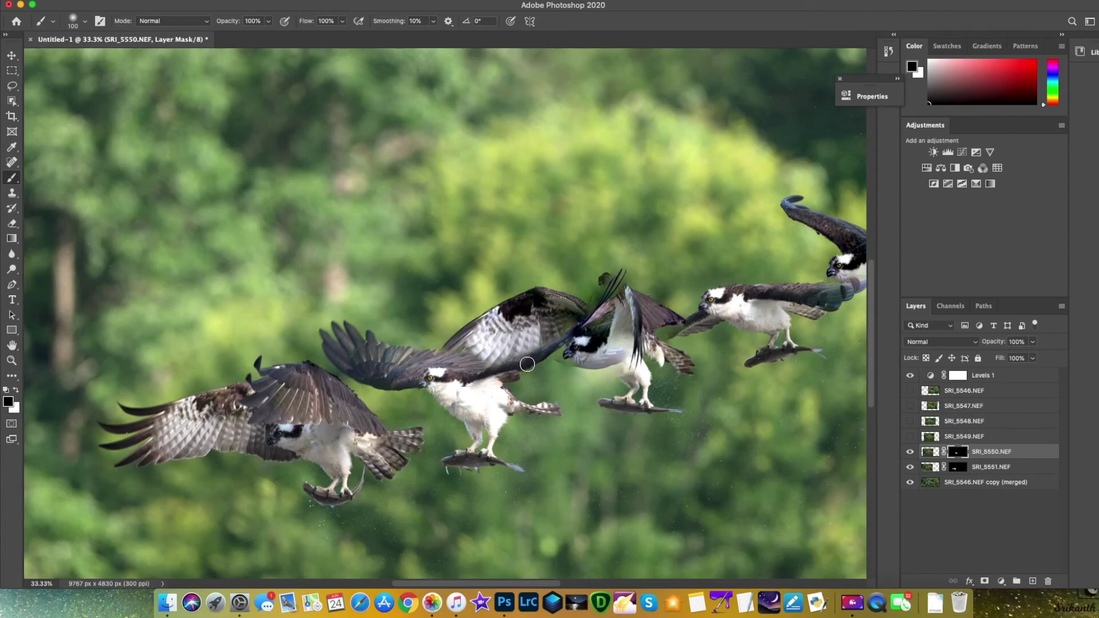
key("bracketleft")
key("bracketleft")
left_click_drag(518, 583, 531, 583)
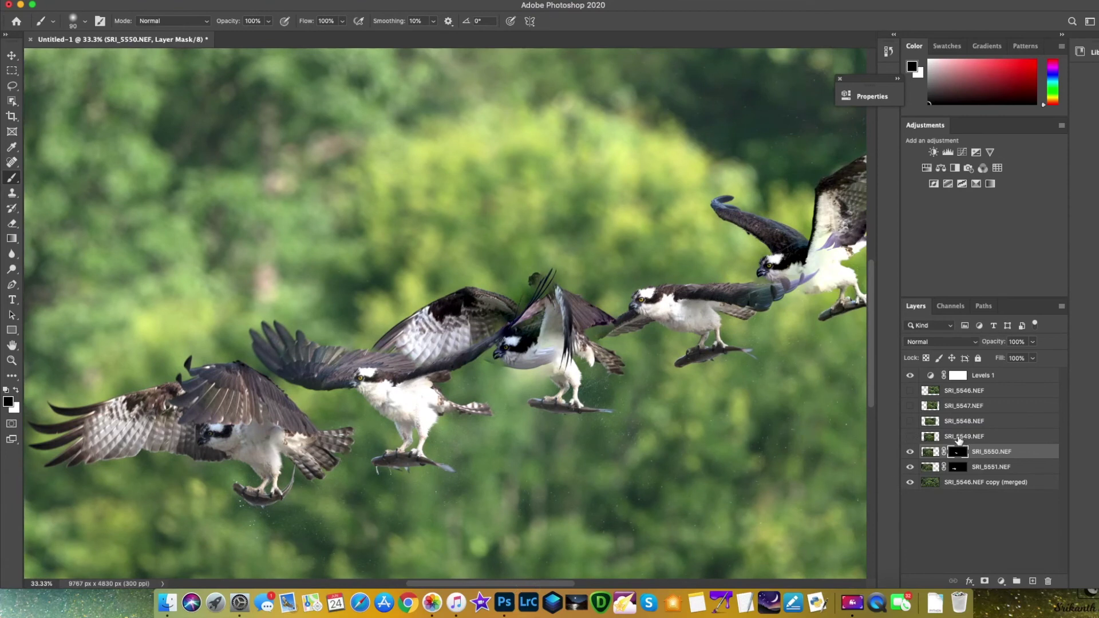
Show SRI_5549, add a mask, and paint its osprey back in white.
left_click(910, 436)
left_click(991, 436)
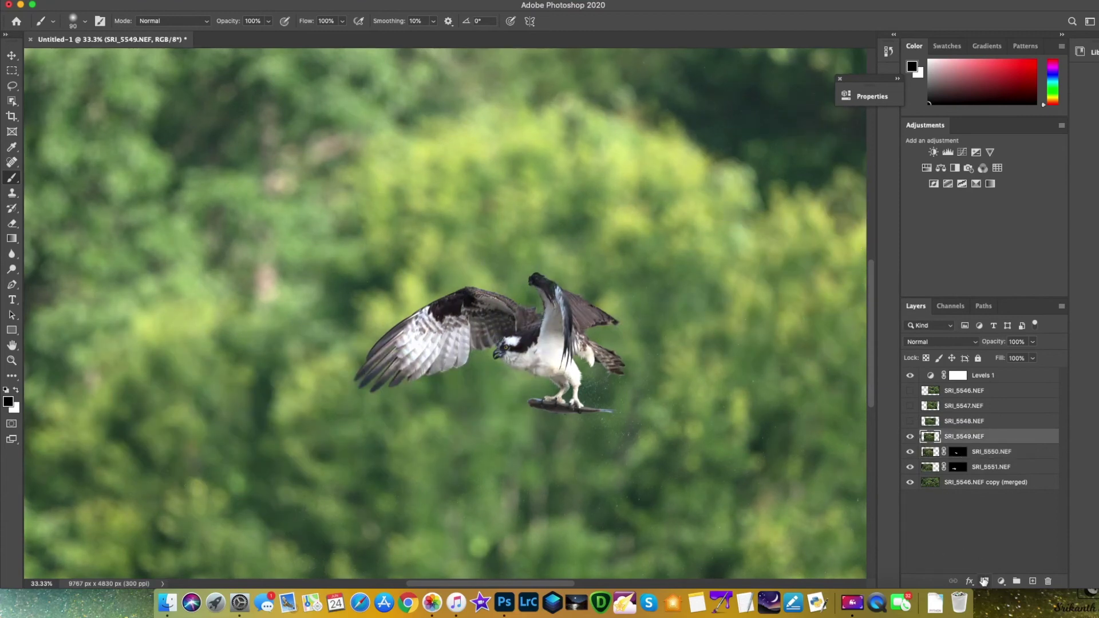
left_click(985, 581, "alt")
key("x")
mouse_move(577, 366)
left_mouse_down()
mouse_move(519, 358)
mouse_move(573, 312)
mouse_move(530, 361)
mouse_move(501, 320)
mouse_move(538, 278)
mouse_move(611, 360)
left_mouse_up()
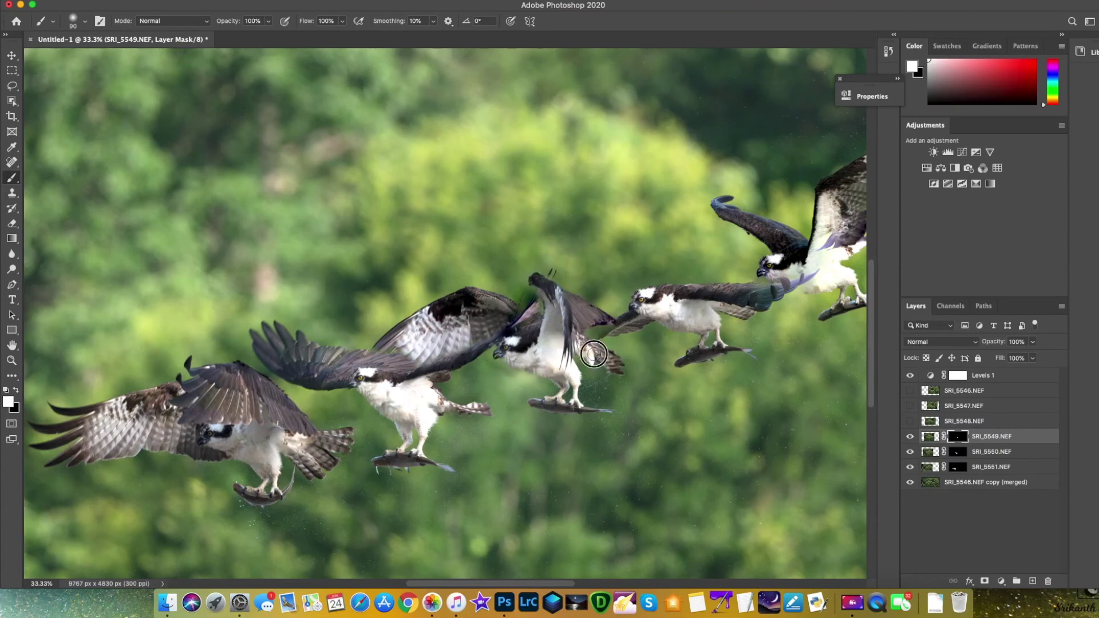
Give SRI_5548 a black mask, reveal its wing tip at 50 px, and hide overlaps at 40 px.
left_click(910, 420)
left_click(990, 421)
left_click(984, 581)
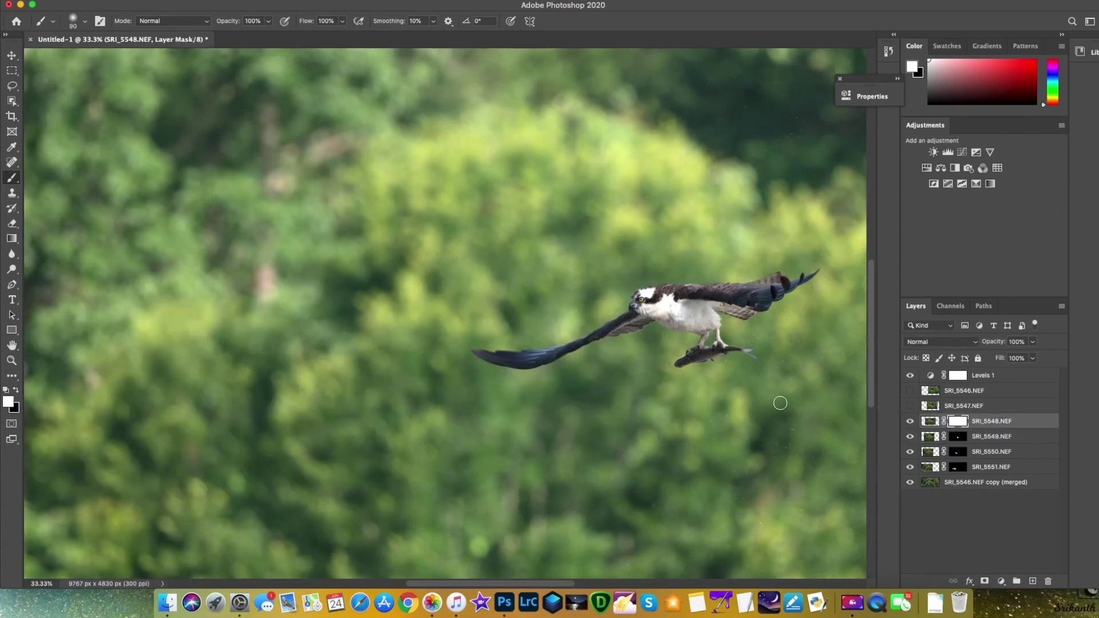
key("super+i")
key("bracketleft")
key("bracketleft")
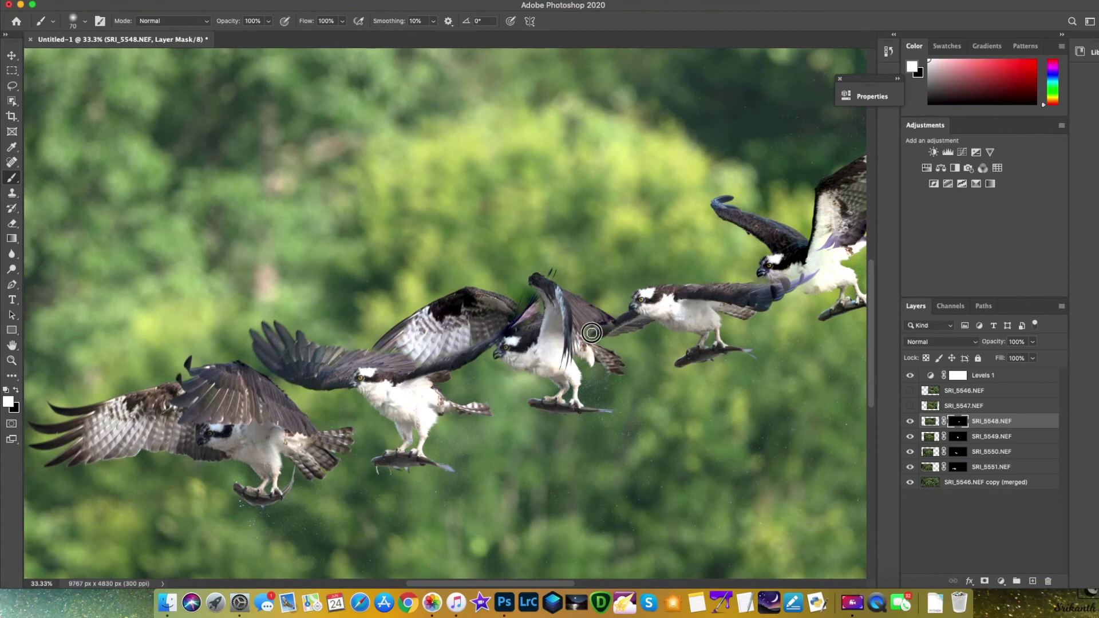
key("super+plus")
key("bracketleft")
key("bracketleft")
mouse_move(491, 284)
left_mouse_down()
mouse_move(567, 256)
mouse_move(518, 266)
mouse_move(491, 310)
left_mouse_up()
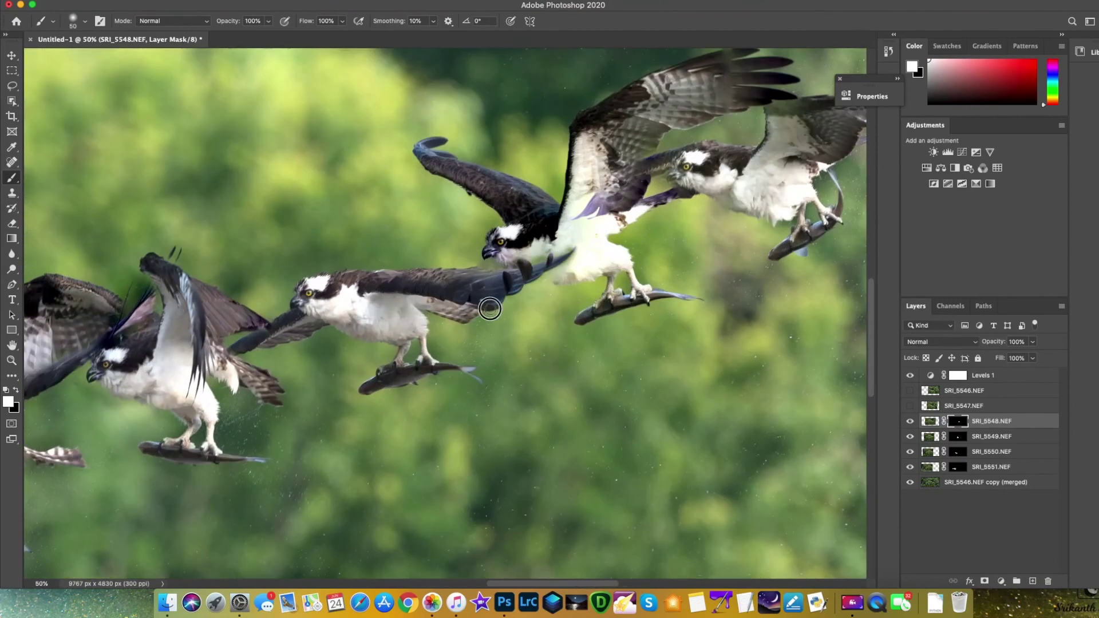
key("x")
key("bracketleft")
mouse_move(542, 254)
left_mouse_down()
mouse_move(570, 252)
mouse_move(514, 290)
left_mouse_up()
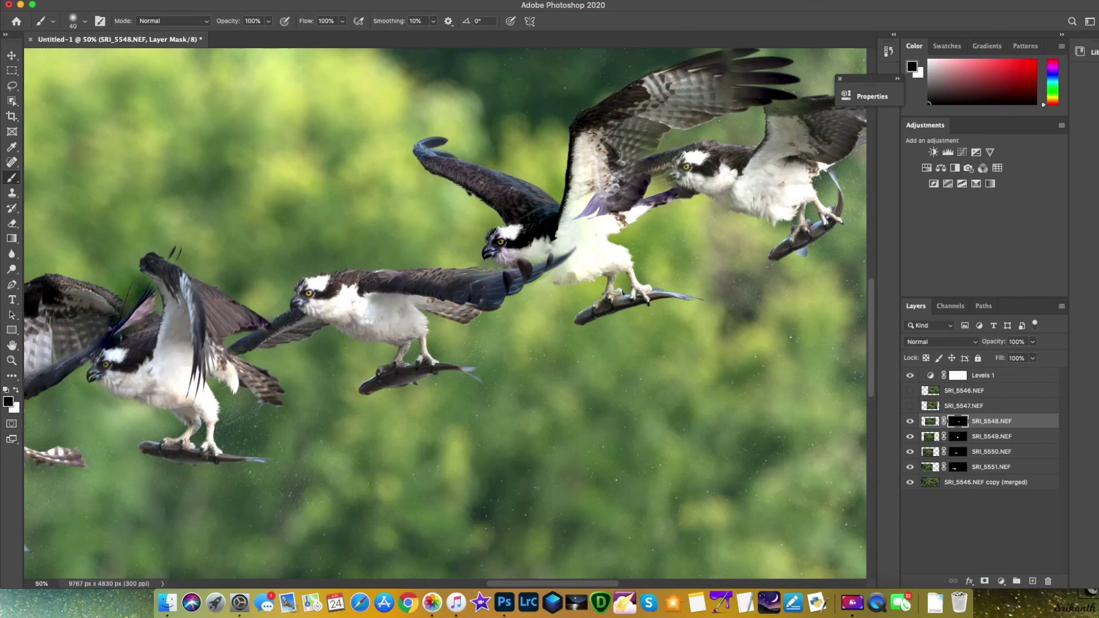
Mask SRI_5547 and paint the centre osprey's wings and head back with 60–100 px white brush.
left_click(910, 405)
left_click(991, 405)
left_click(985, 582, "alt")
left_click_drag(607, 584, 641, 585)
key("bracketright")
key("bracketright")
key("x")
mouse_move(442, 169)
left_mouse_down()
mouse_move(358, 252)
mouse_move(372, 201)
mouse_move(387, 219)
mouse_move(444, 206)
mouse_move(492, 157)
mouse_move(462, 213)
left_mouse_up()
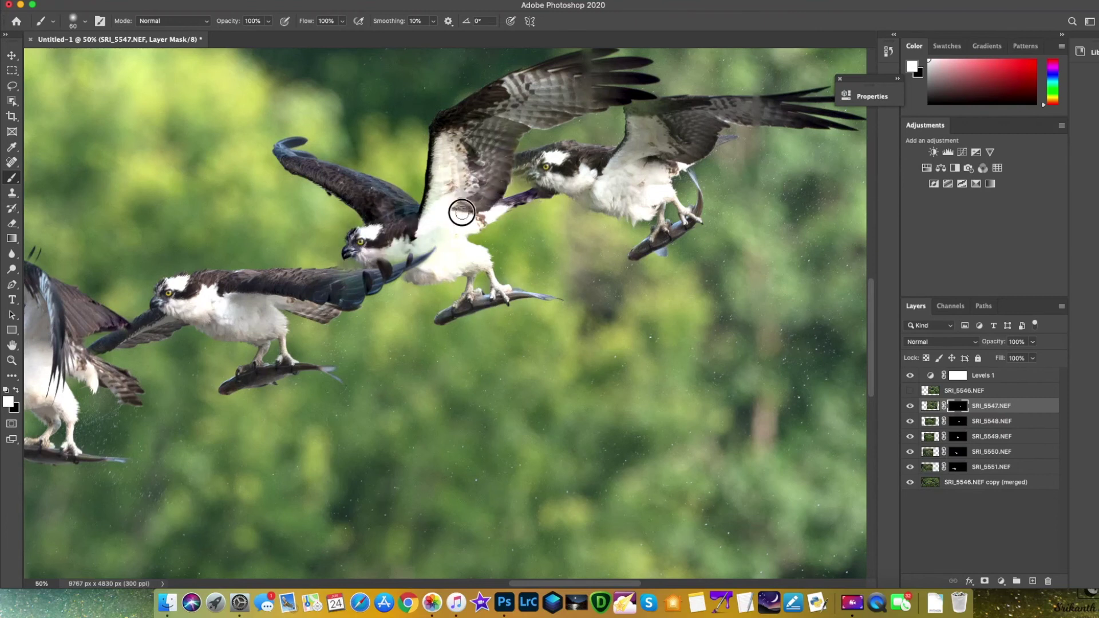
key("bracketright")
key("bracketright")
key("bracketright")
key("bracketright")
mouse_move(501, 156)
left_mouse_down()
mouse_move(580, 102)
mouse_move(507, 95)
mouse_move(422, 196)
mouse_move(292, 138)
mouse_move(386, 204)
mouse_move(372, 246)
left_mouse_up()
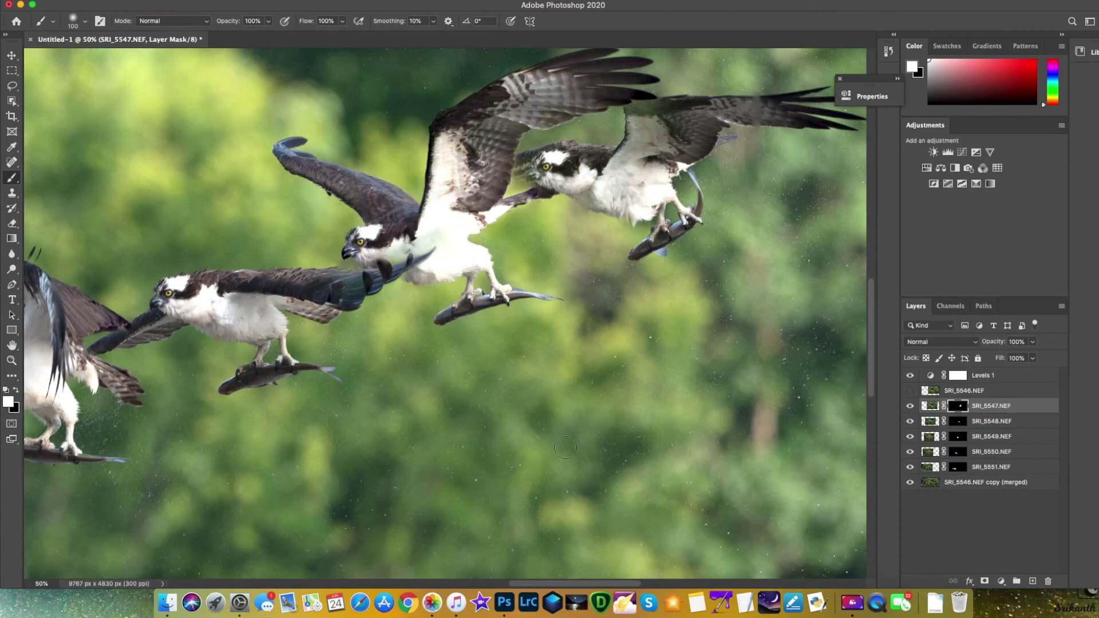
scroll(687, 401, "right", 2)
Show and select SRI_5546 with a 50 px brush, then zoom out to fit the whole image.
left_click(910, 390)
left_click(967, 391)
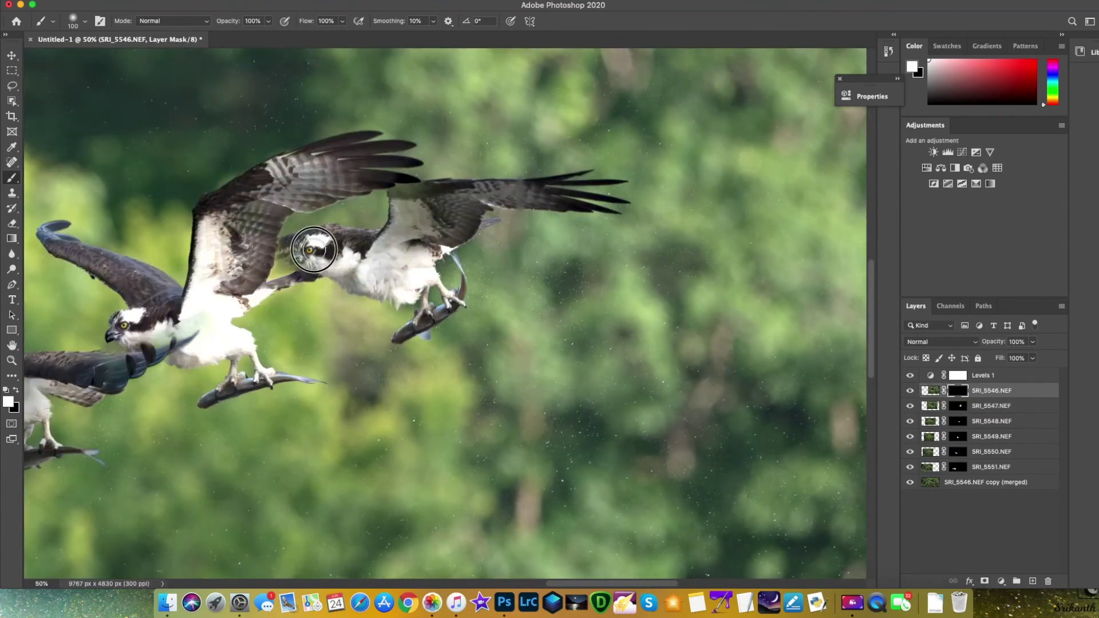
key("bracketleft")
key("bracketleft")
key("bracketleft")
key("bracketleft")
key("bracketleft")
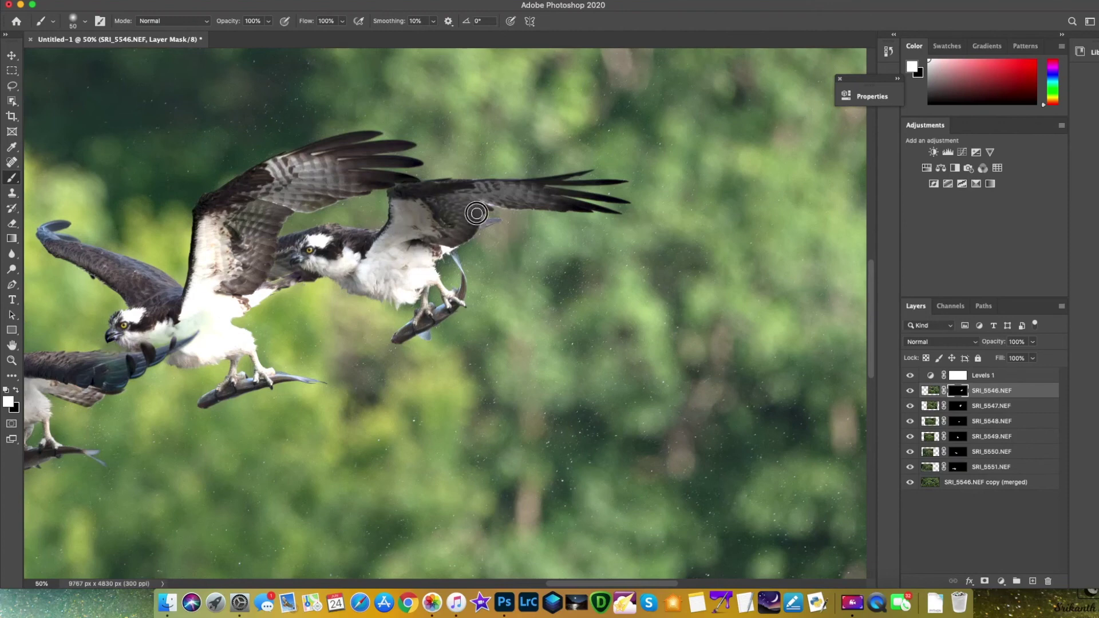
key("super+minus")
key("super+minus")
key("super+minus")
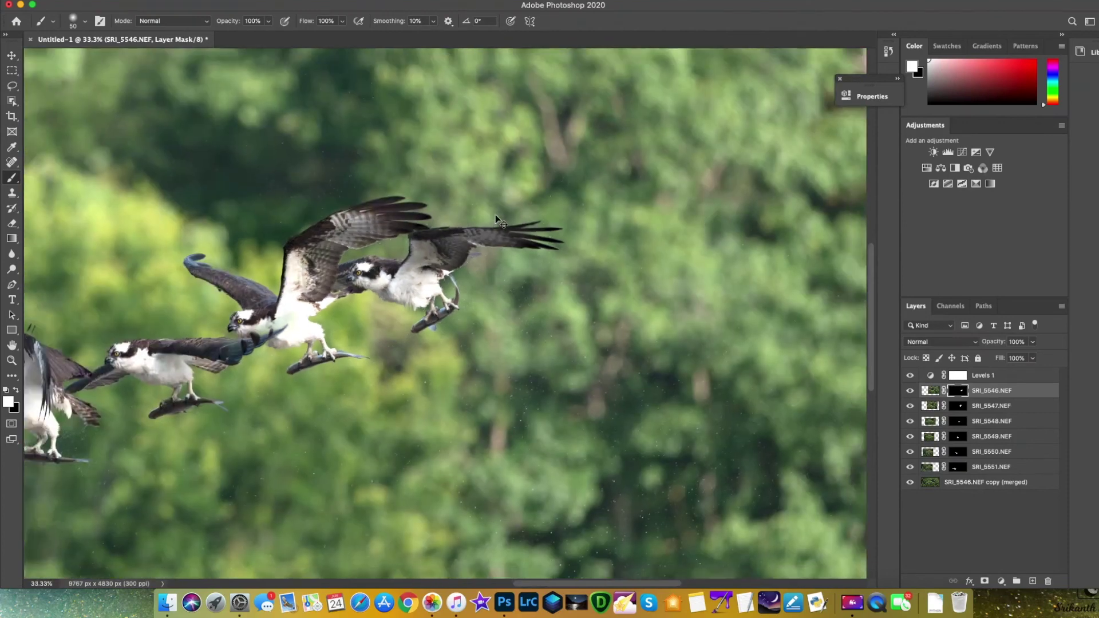
key("super+minus")
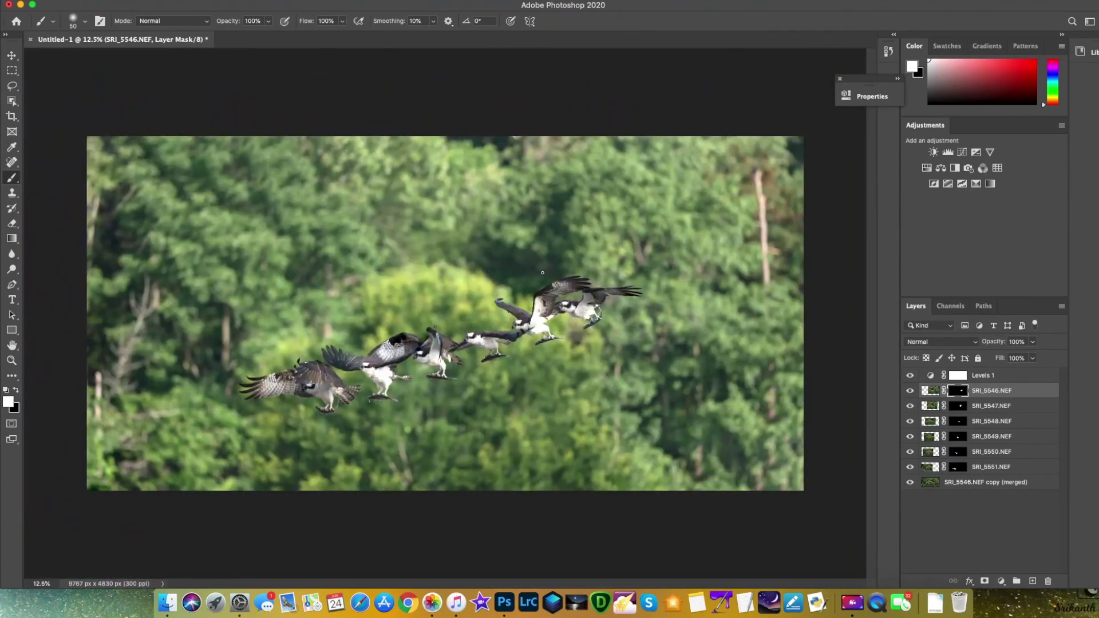
Compare with Levels 1 hidden and shown, then flatten all layers into a single Background.
key("super+plus")
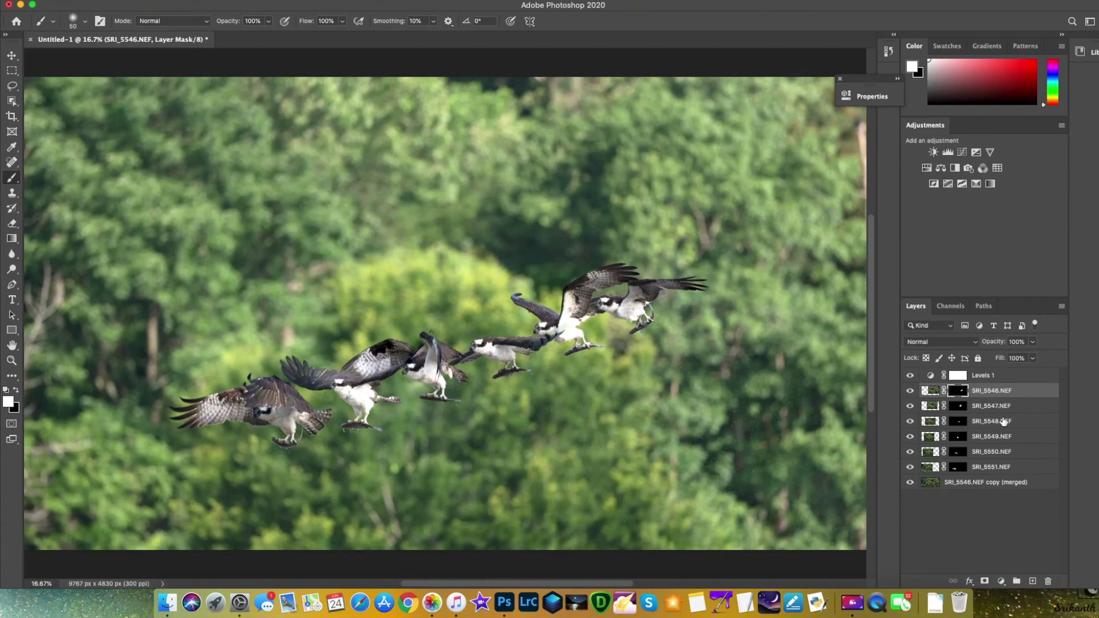
left_click(911, 375)
left_click(910, 375)
right_click(989, 395)
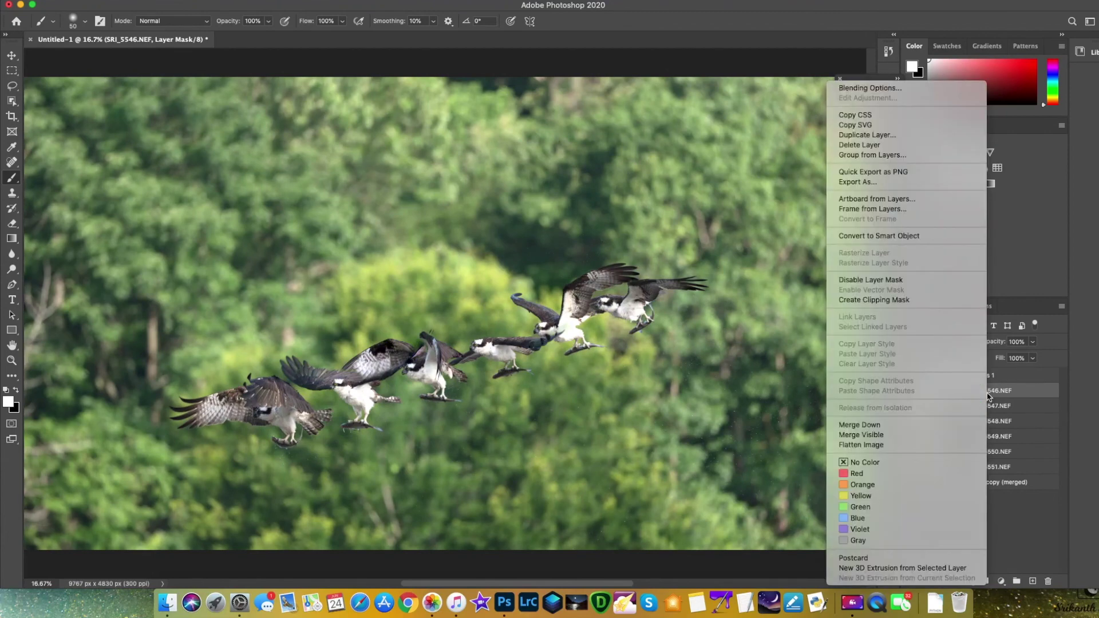
left_click(897, 445)
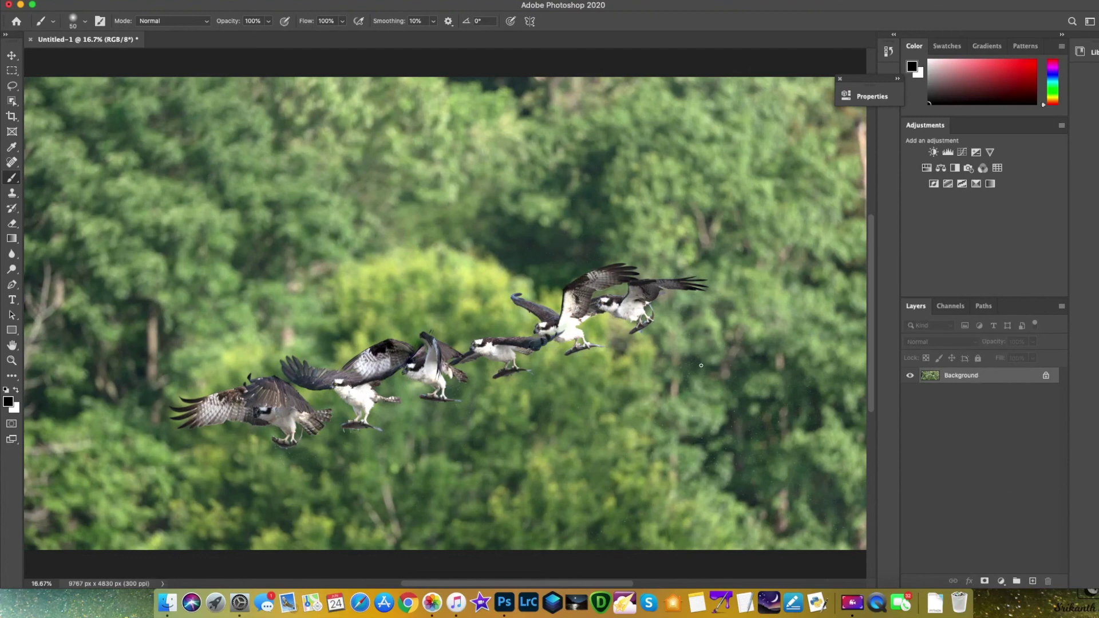
key("super+minus")
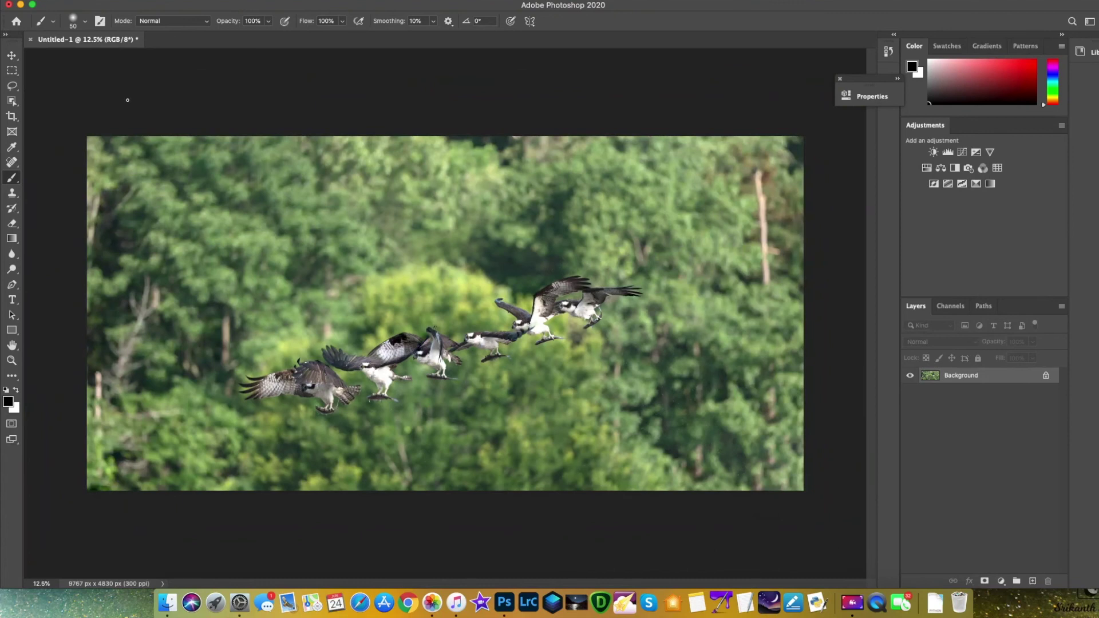
Crop to a tighter 16:9 frame from the top-right and bottom-left corners, recentring the birds.
left_click(11, 116)
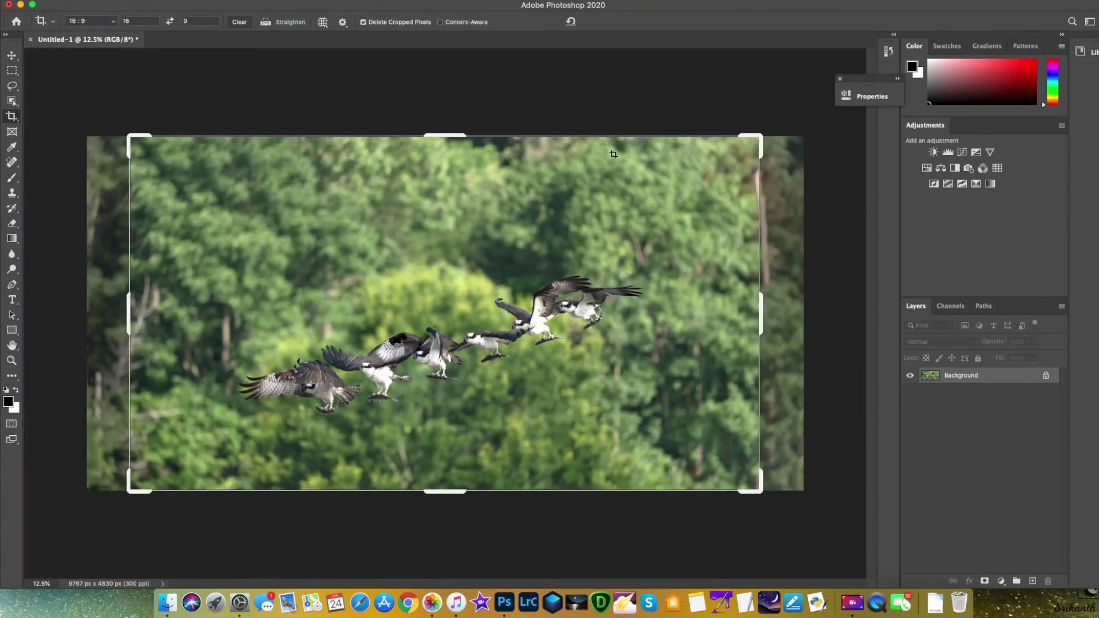
left_click_drag(758, 140, 716, 175)
left_click_drag(179, 465, 238, 432)
left_click_drag(512, 315, 525, 287)
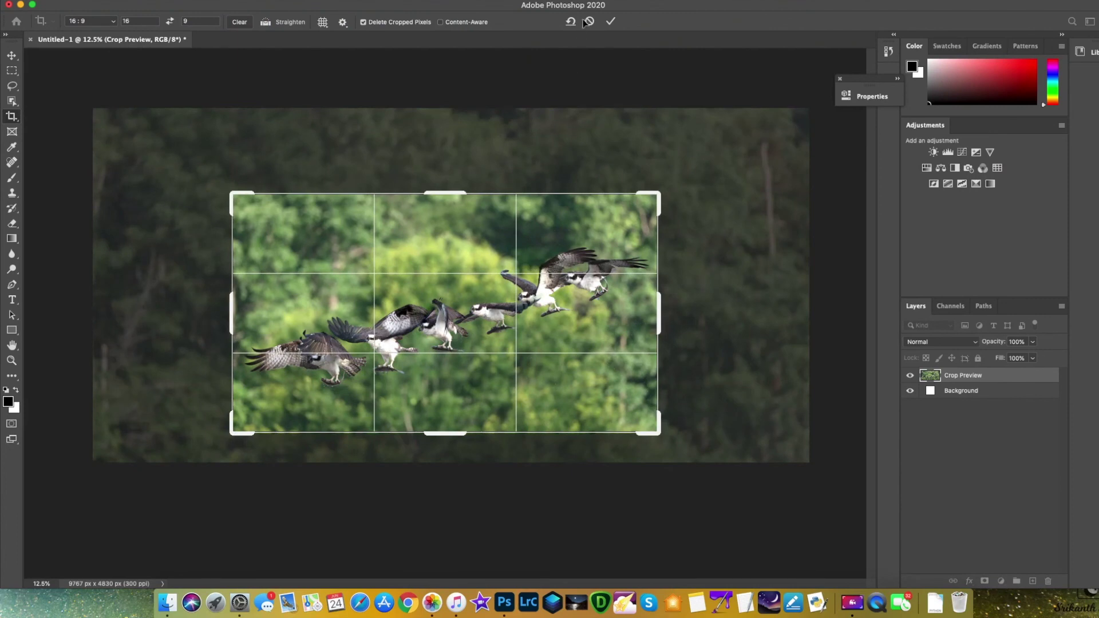
left_click(611, 21)
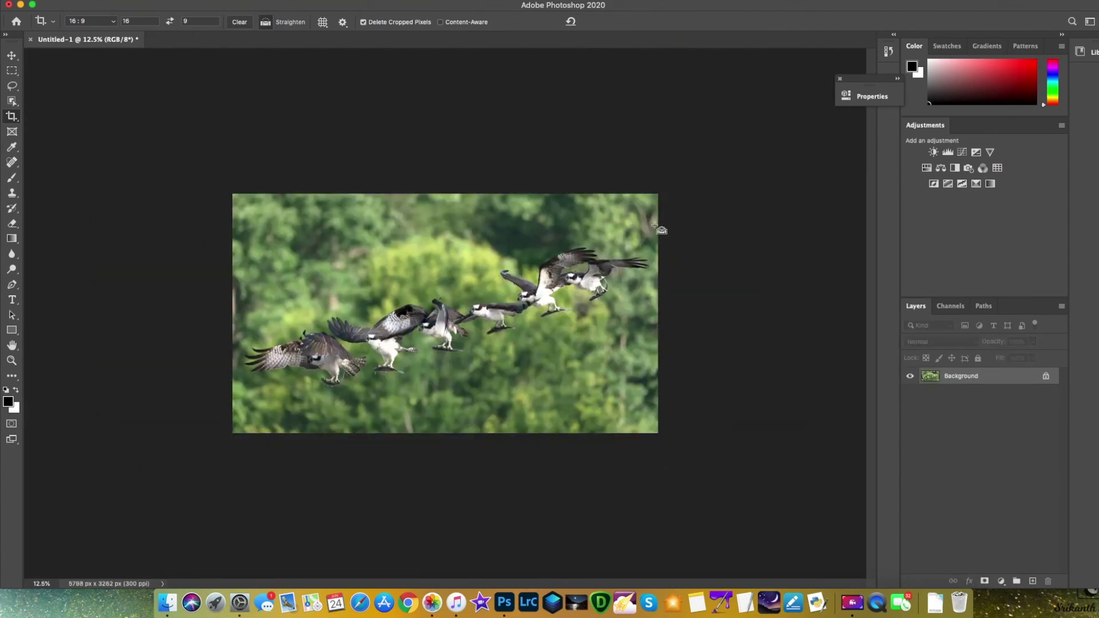
key("super+0")
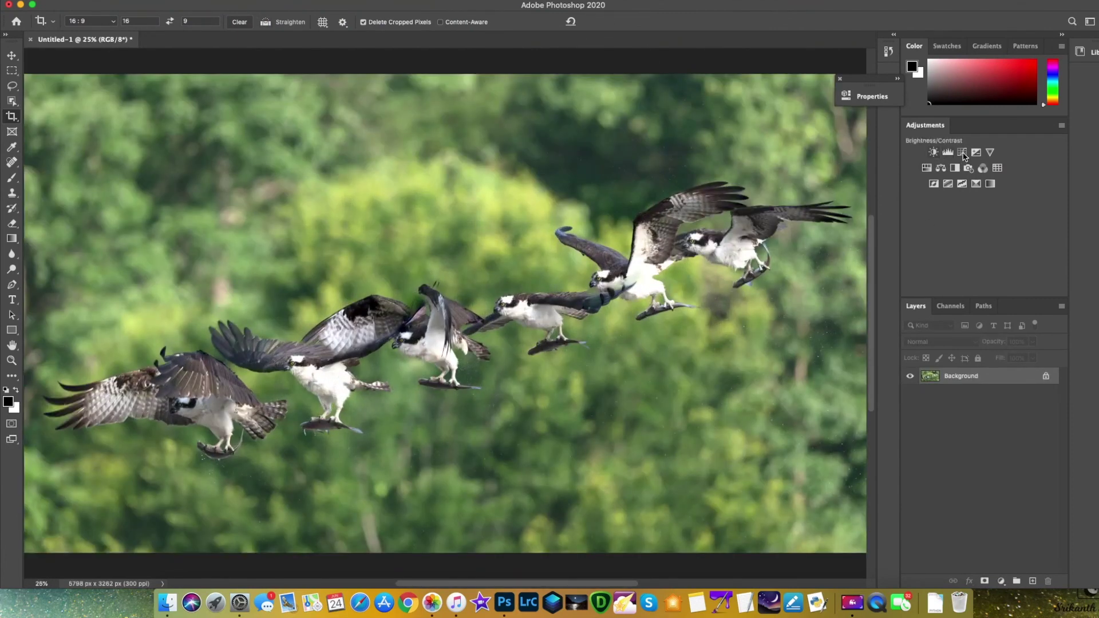
Add a Levels adjustment with black point 12 and midtones 1.18.
left_click(948, 153)
left_click_drag(663, 215, 670, 216)
left_click_drag(737, 217, 732, 217)
left_click_drag(813, 217, 813, 218)
Add a Curves adjustment with darker shadows and upper tones lifted to 164 for a gentle S-curve.
left_click(963, 152)
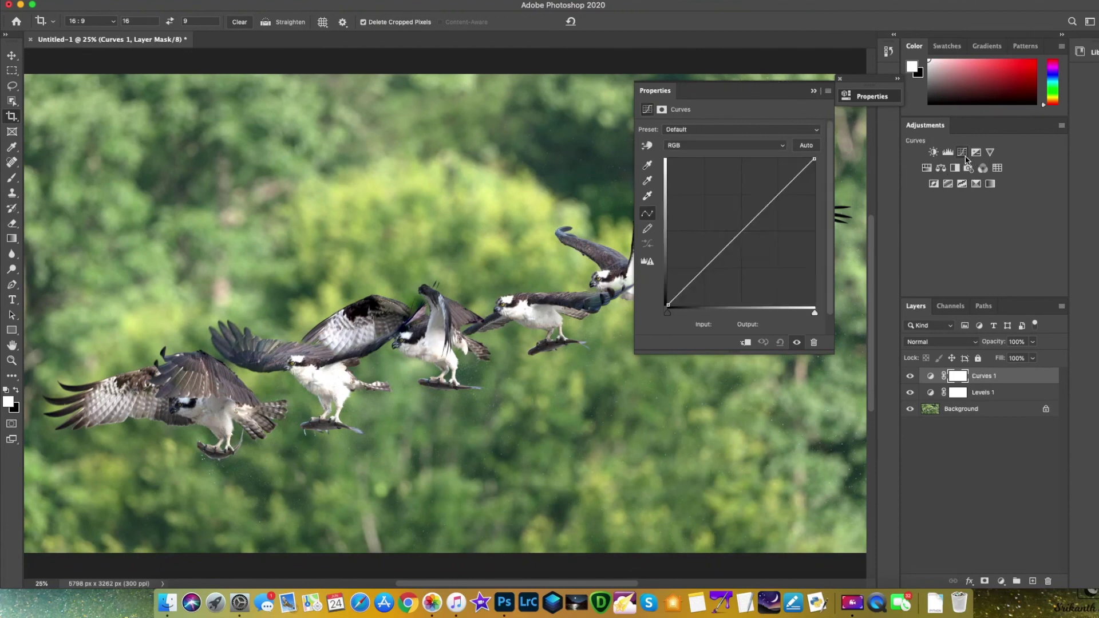
left_click_drag(704, 271, 705, 275)
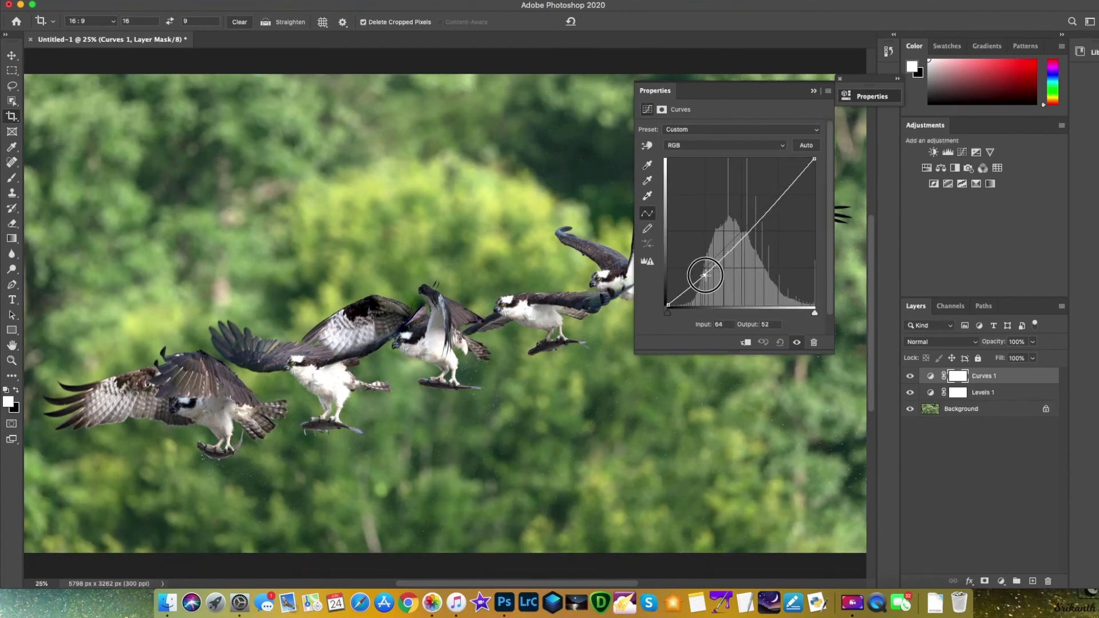
left_click(756, 213)
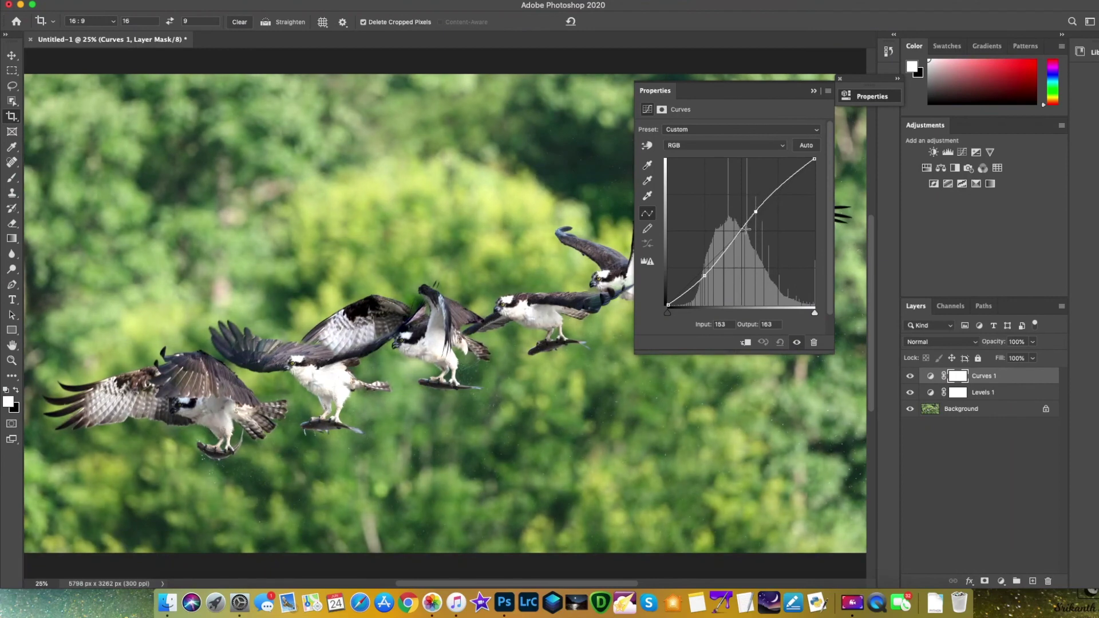
left_click_drag(731, 240, 763, 204)
left_click(755, 212)
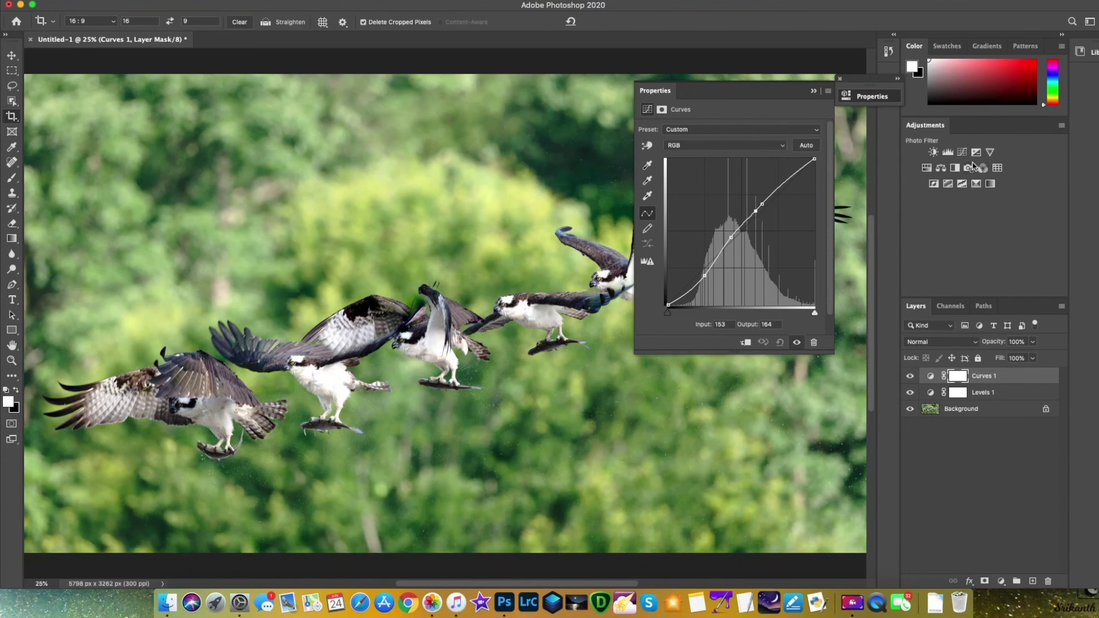
left_click(990, 152)
Raise Vibrance to +7, collapse the Properties panel, and zoom to review the composite.
left_click_drag(731, 143, 736, 142)
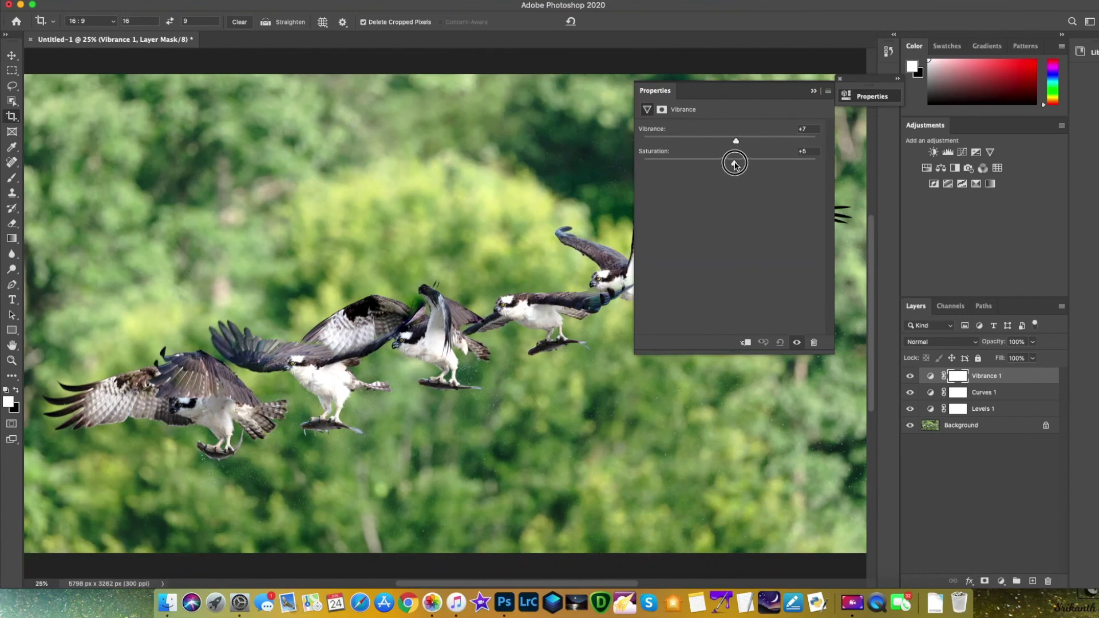
left_click(814, 90)
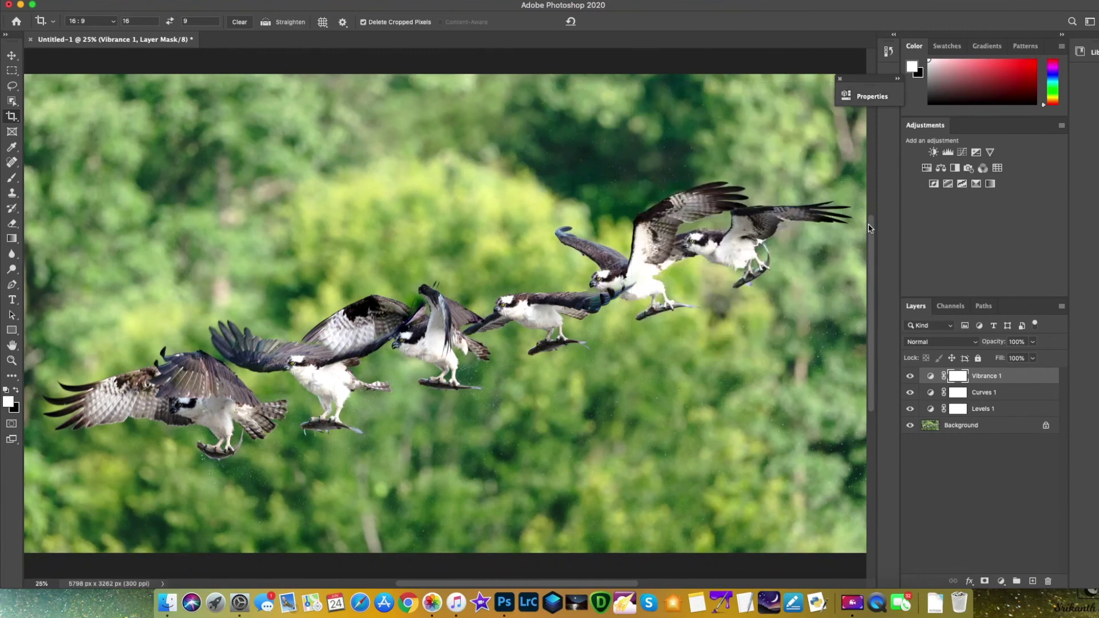
key("super+minus")
key("super+equal")
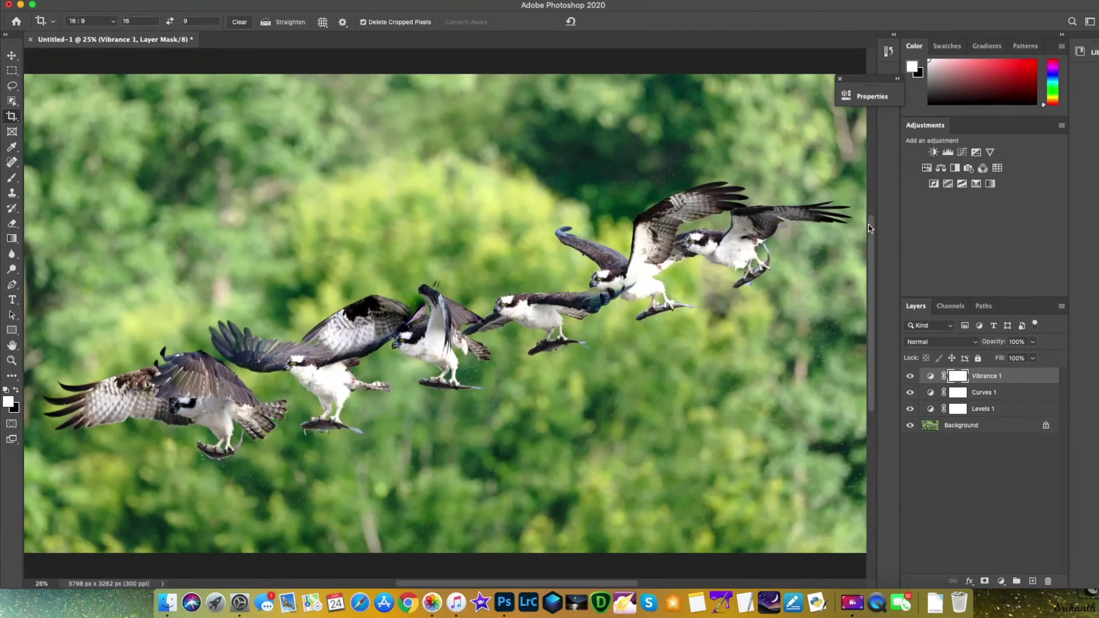